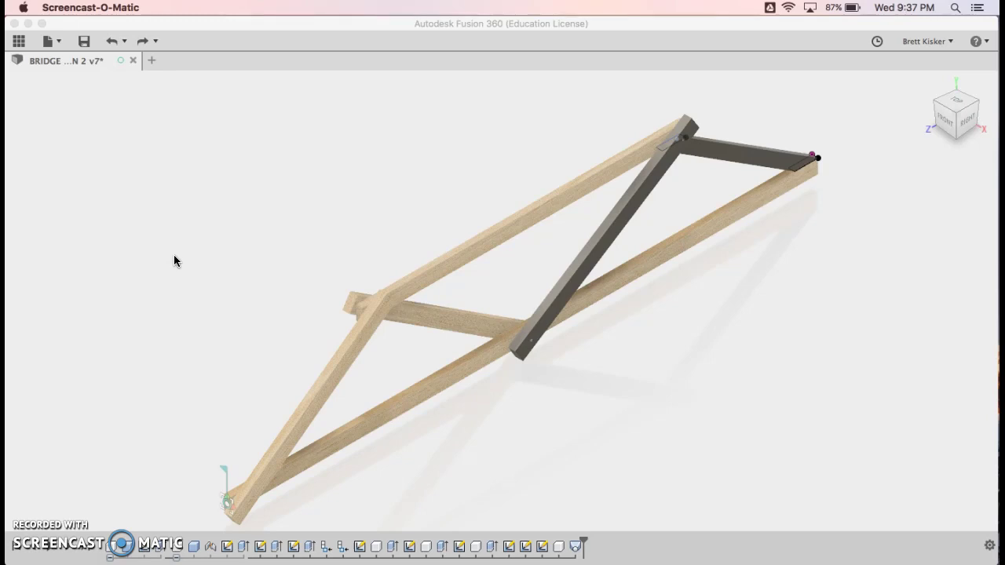
- Examine the two grey diagonal members and their pin holes on the truss from the side and from below
click(673, 223)
scroll(673, 222, up, 3)
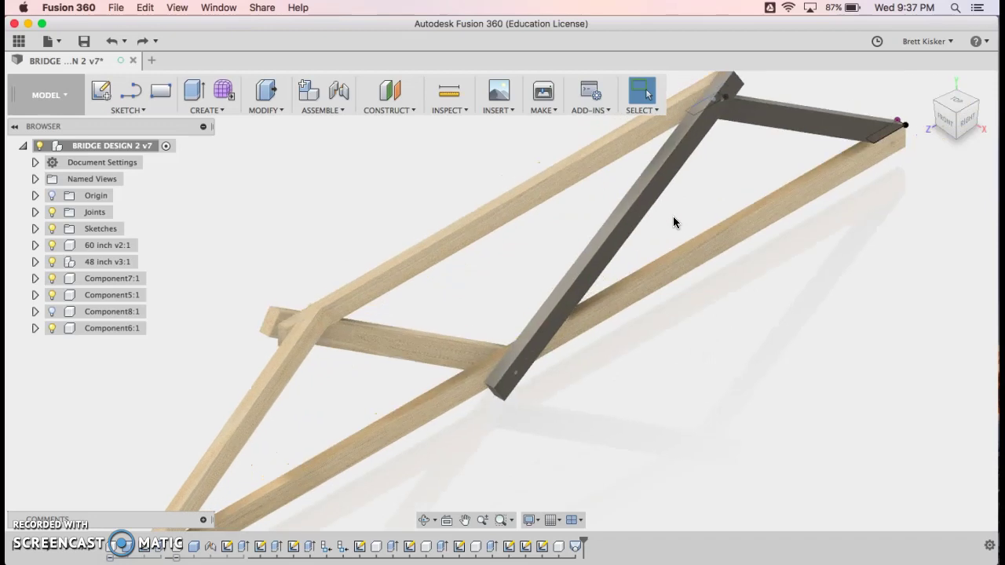
click(966, 117)
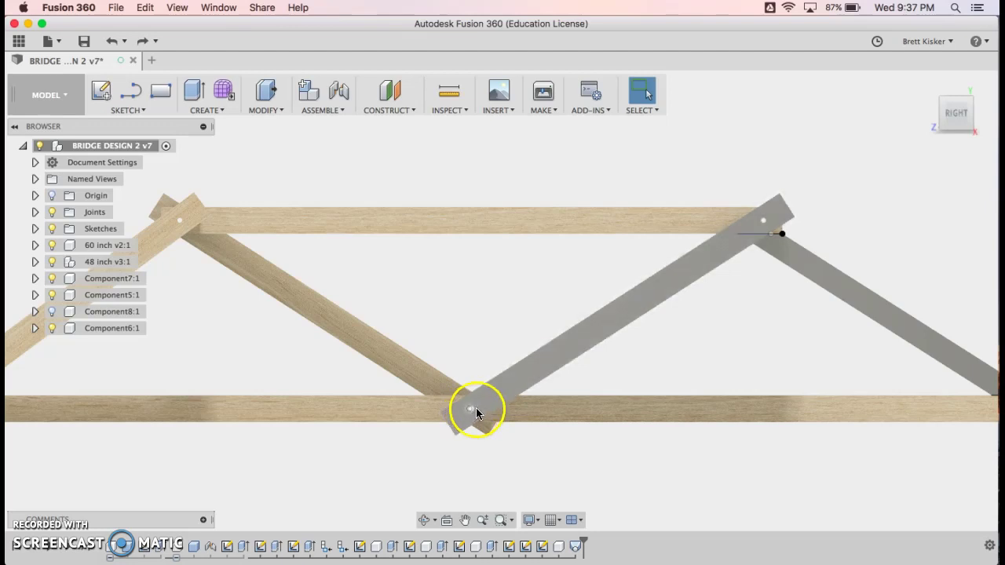
click(760, 225)
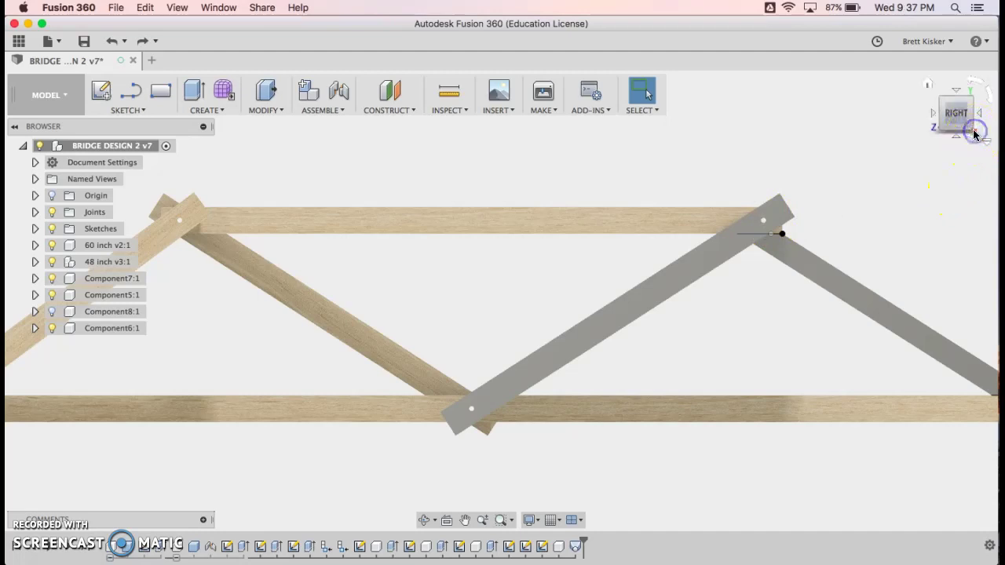
drag(971, 131, 946, 158)
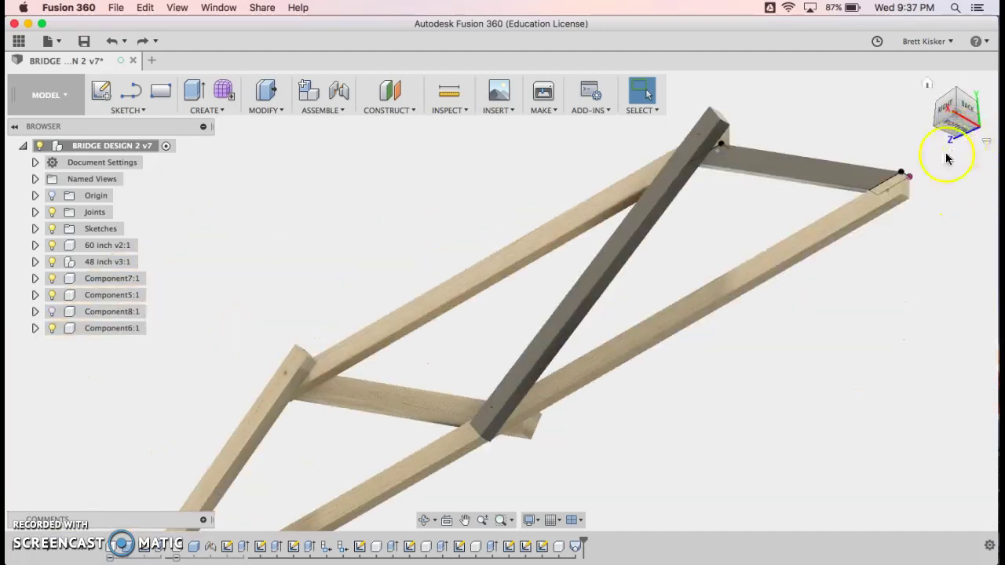
click(927, 83)
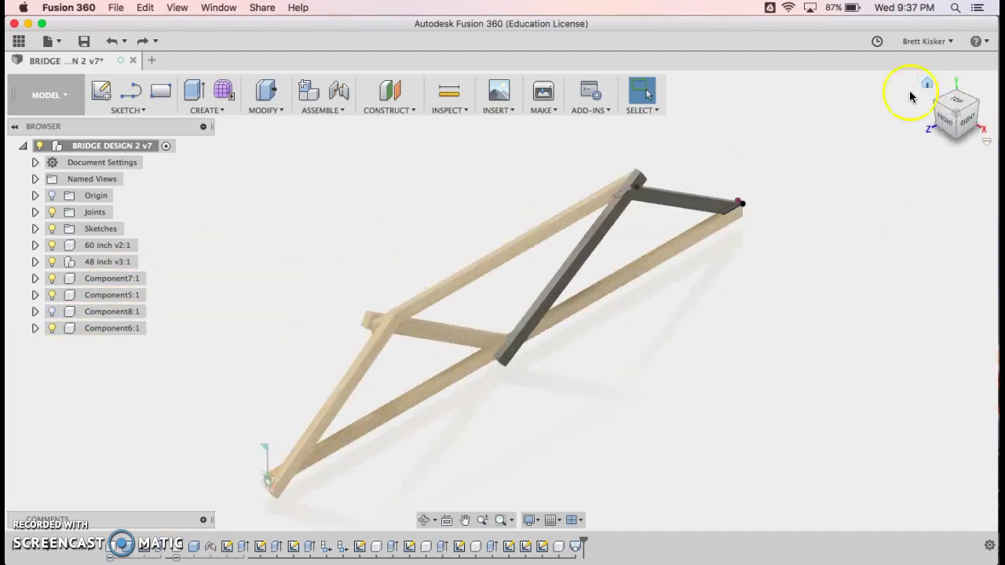
- Inspect the end joint where the grey diagonal meets the 60-inch board, and compare the diagonals within the whole truss
scroll(773, 206, up, 5)
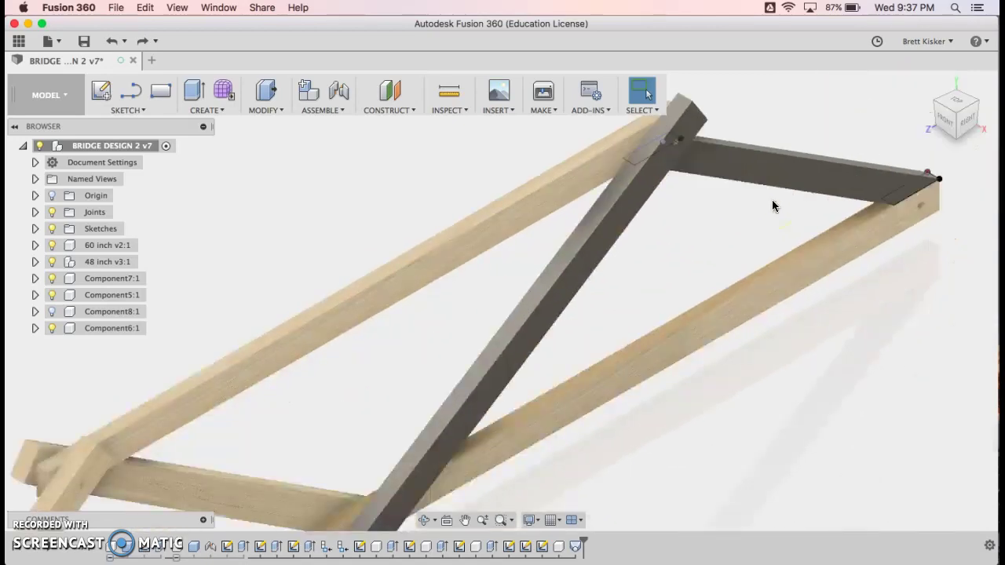
scroll(771, 200, up, 5)
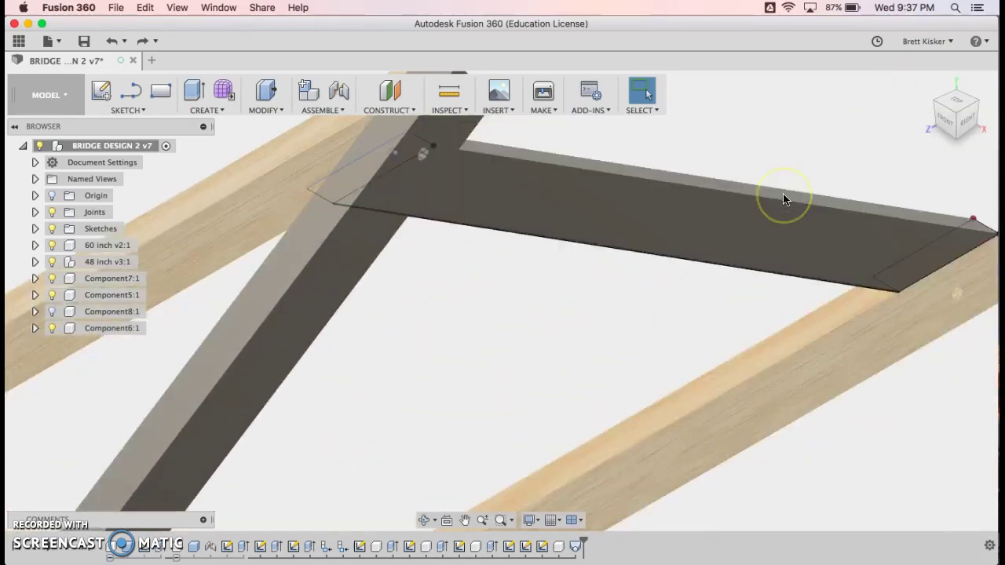
scroll(783, 200, down, 5)
scroll(778, 293, up, 3)
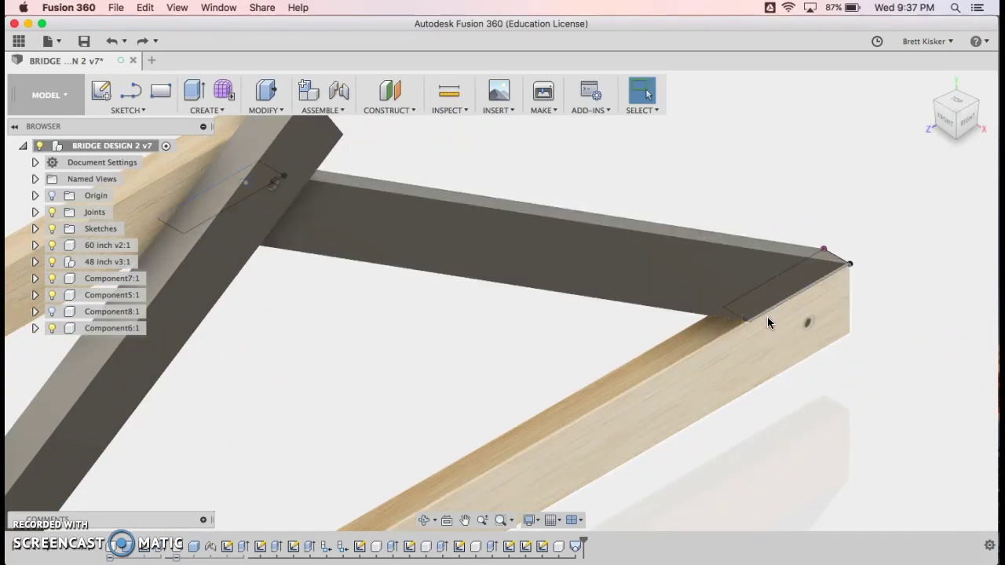
click(789, 304)
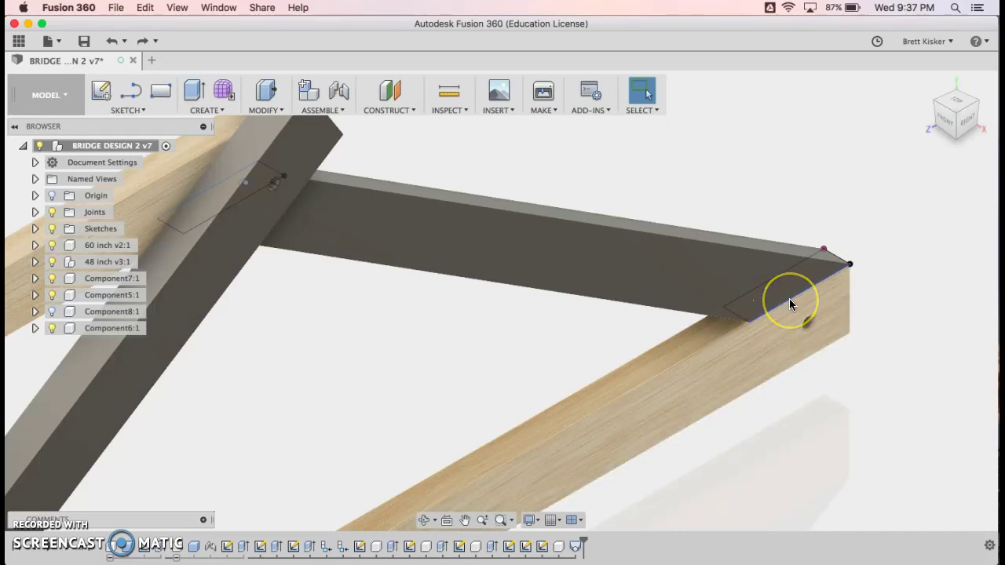
click(837, 209)
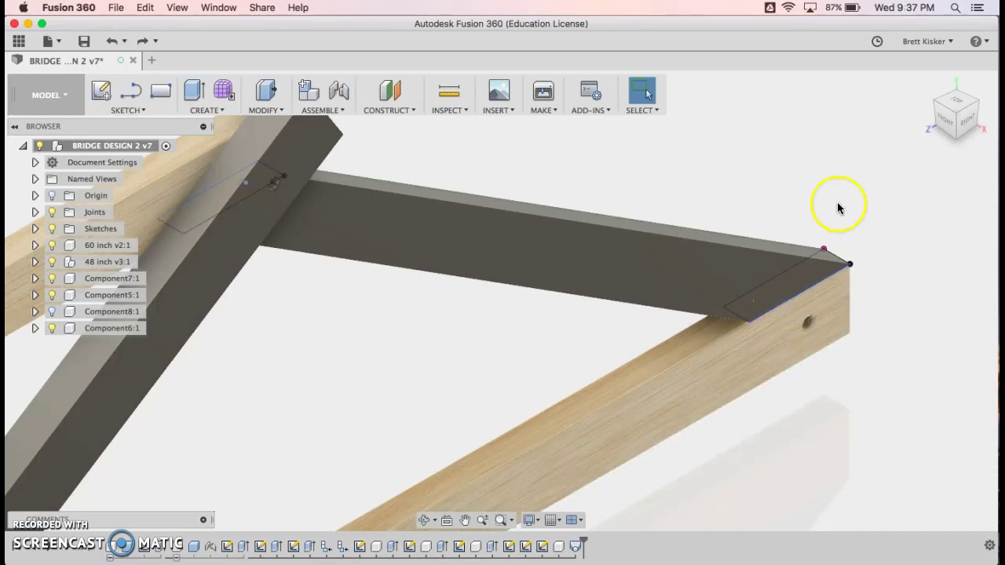
click(979, 128)
click(929, 83)
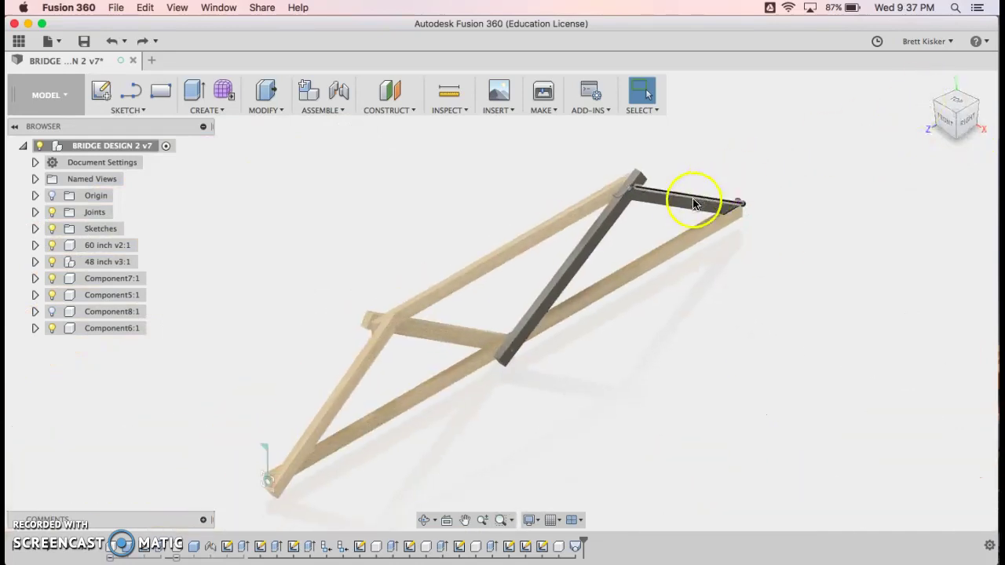
click(693, 204)
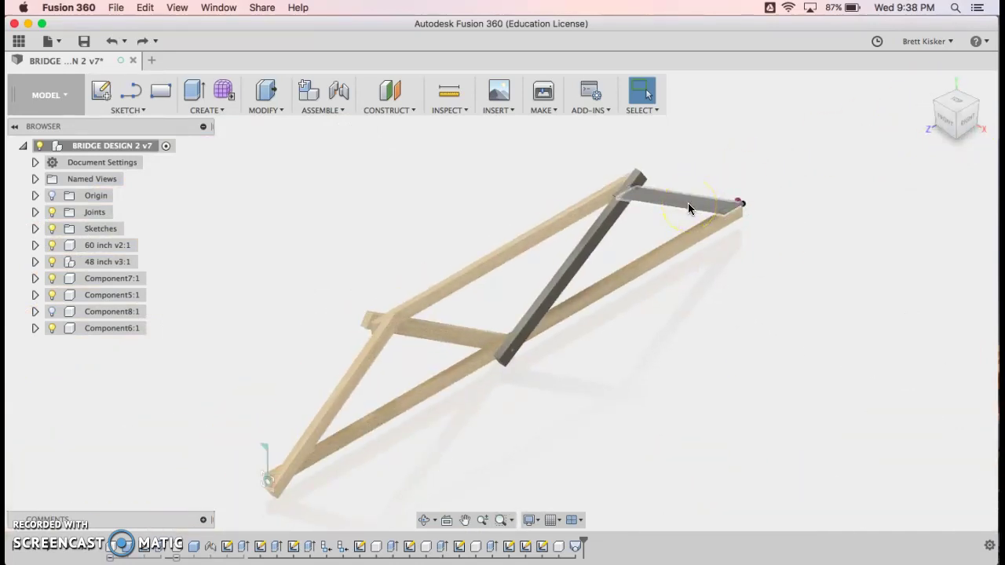
drag(687, 207, 559, 324)
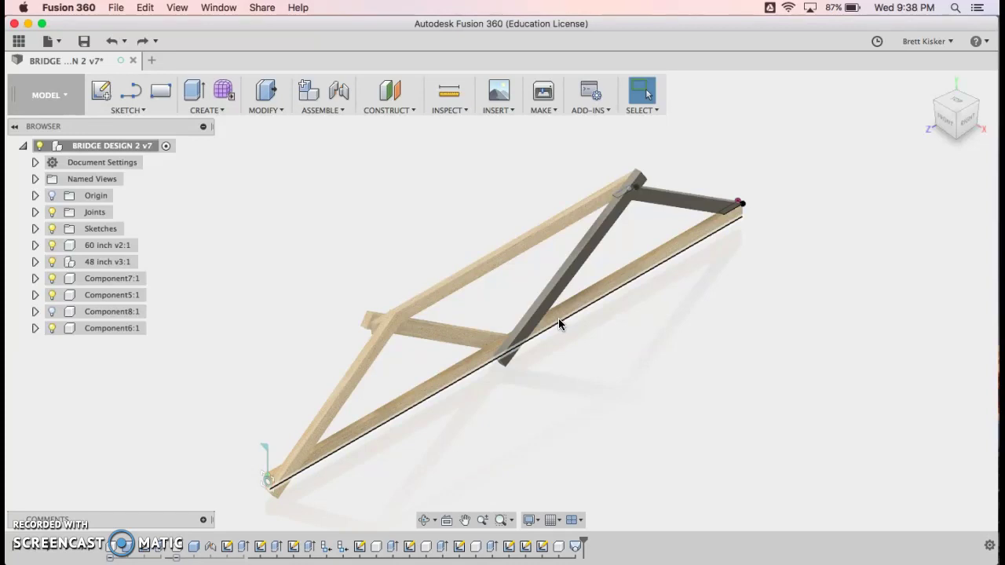
drag(562, 302, 561, 287)
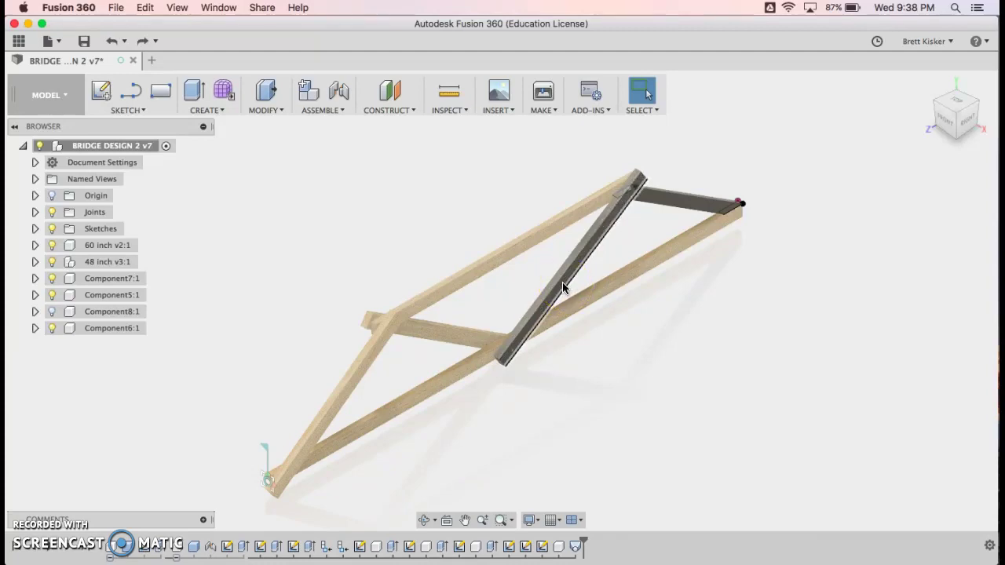
click(975, 121)
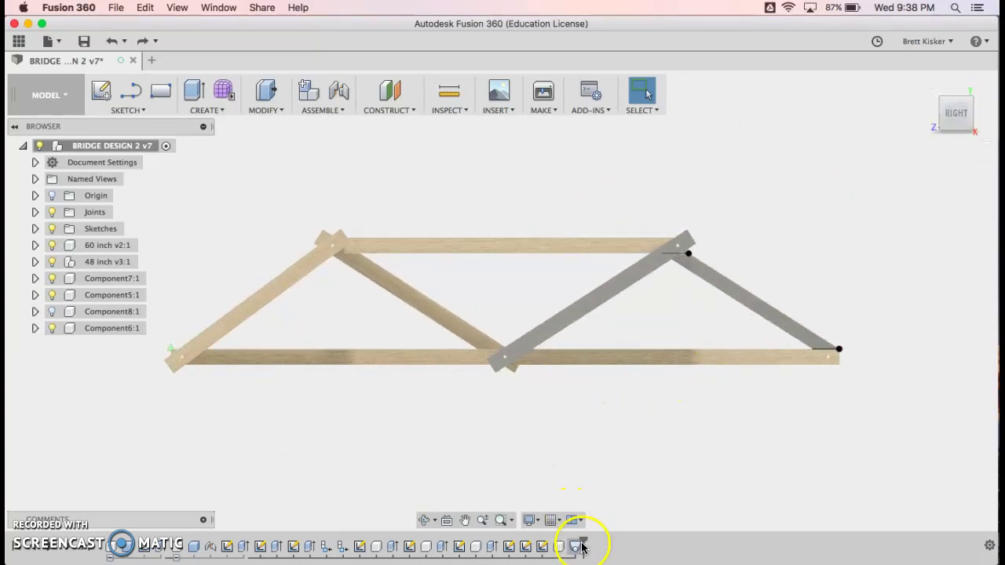
- Roll the design history back to the 60-inch board alone and inspect its three holes
drag(585, 541, 157, 541)
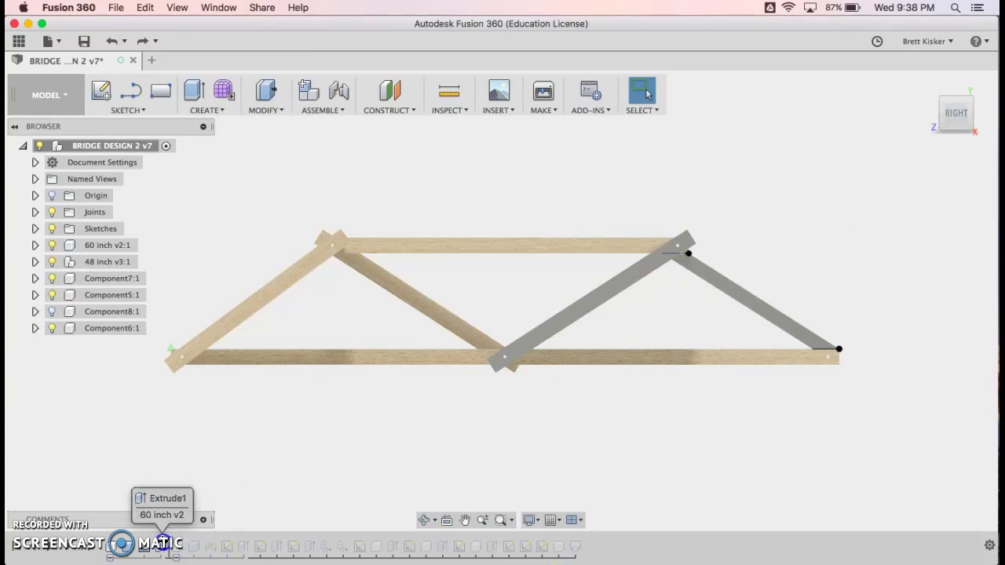
click(413, 417)
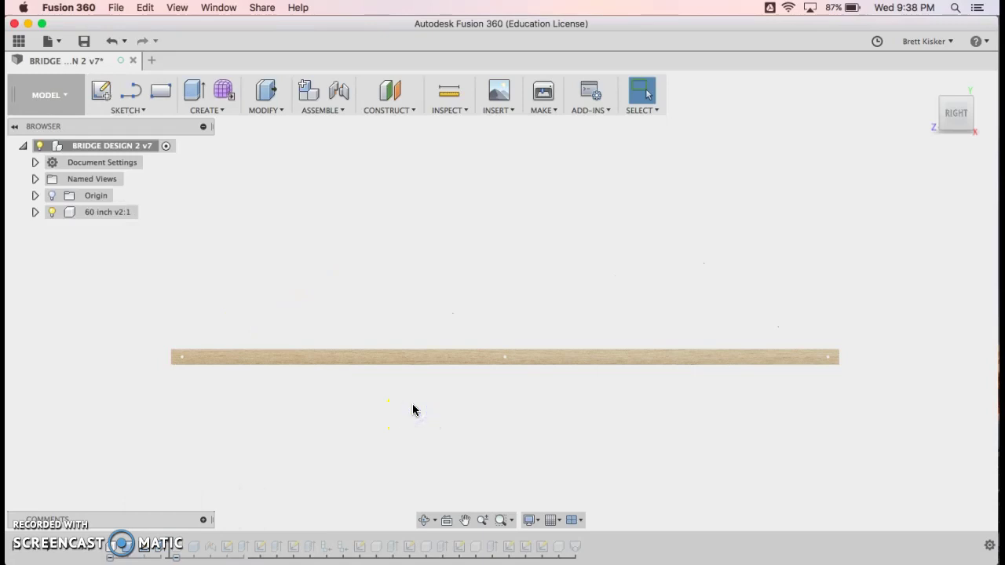
scroll(486, 357, up, 3)
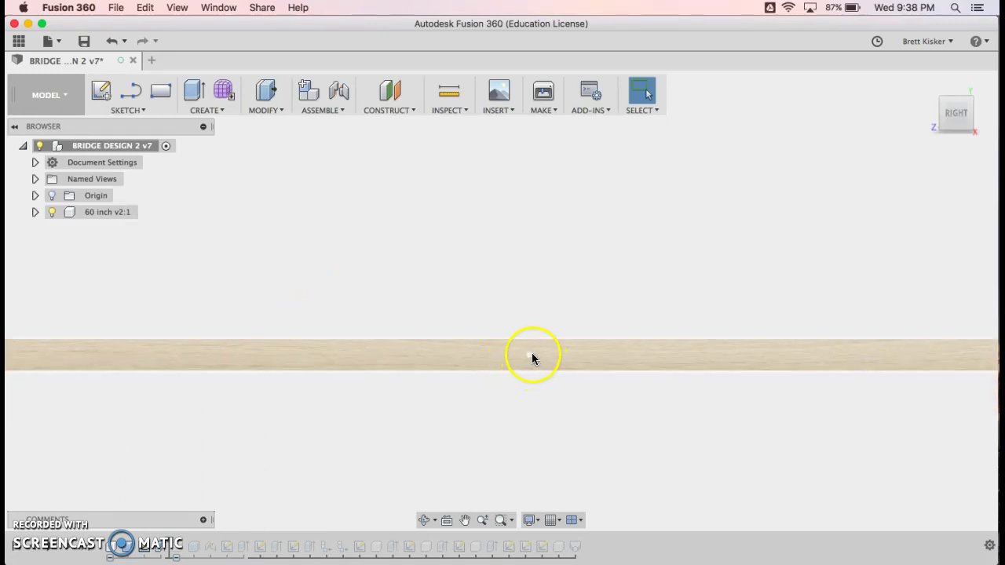
middle_click(518, 442)
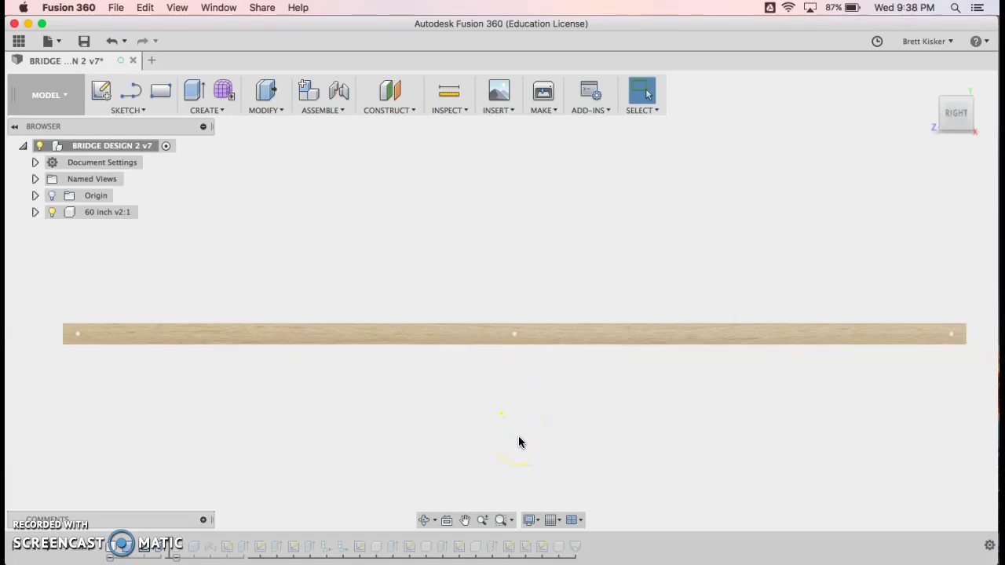
scroll(519, 442, down, 2)
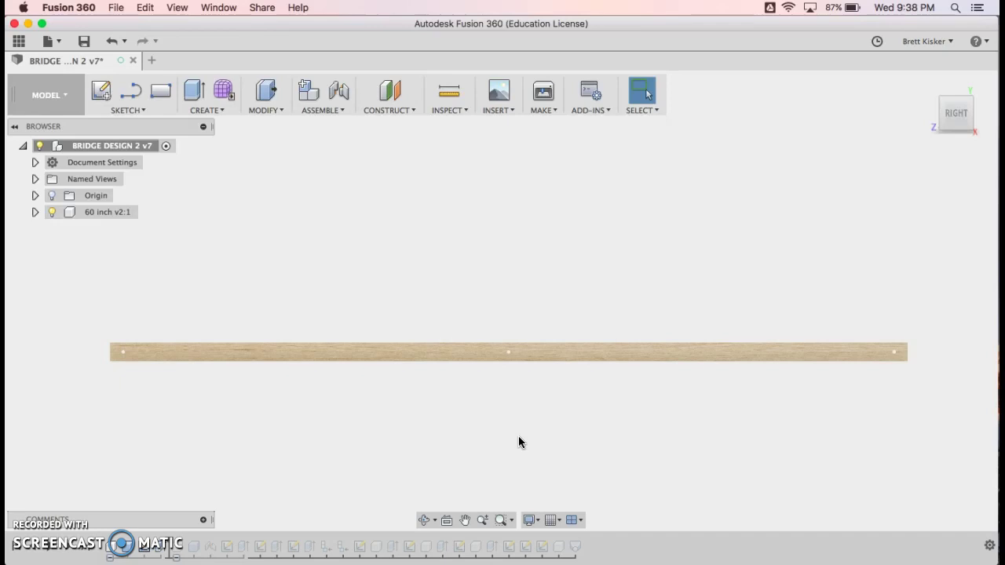
click(510, 355)
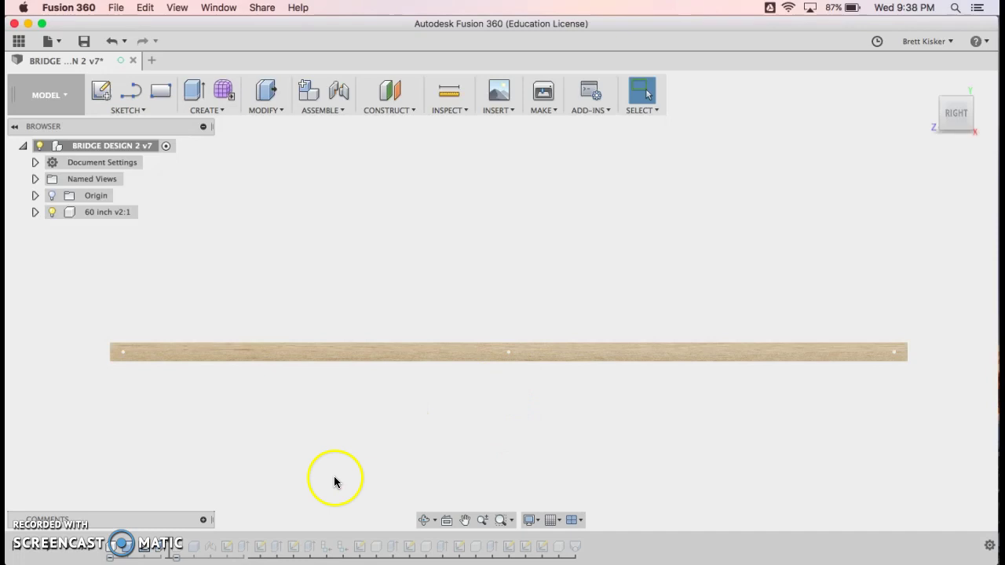
- Roll the history forward until the 48-inch board with its holes is included, and view both boards from several directions
drag(167, 545, 243, 537)
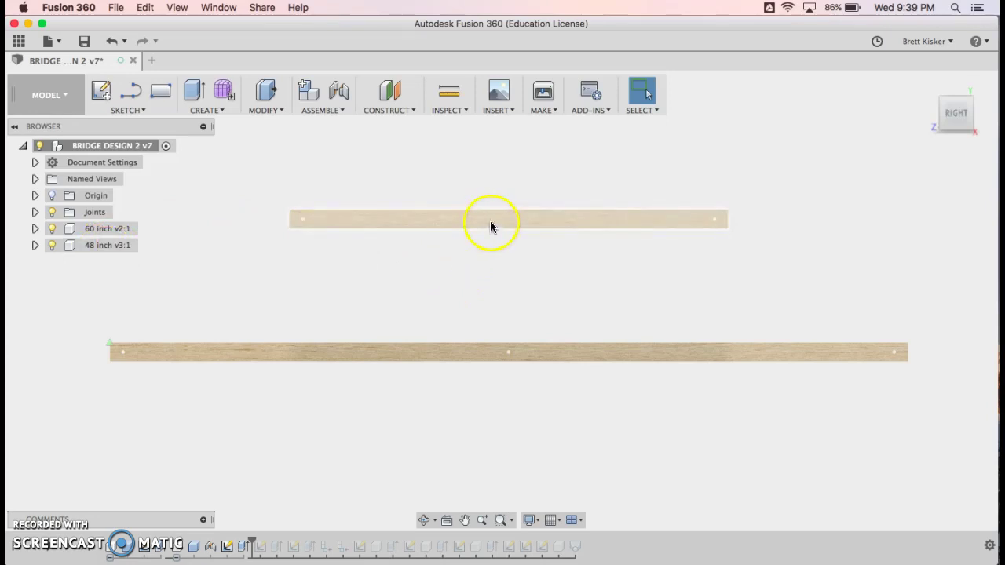
mouse_move(942, 89)
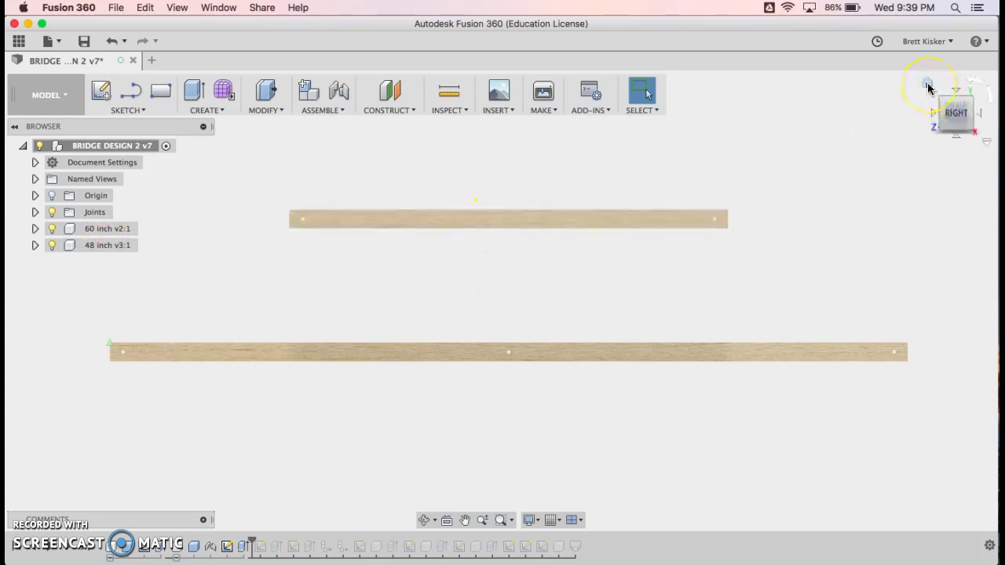
click(933, 115)
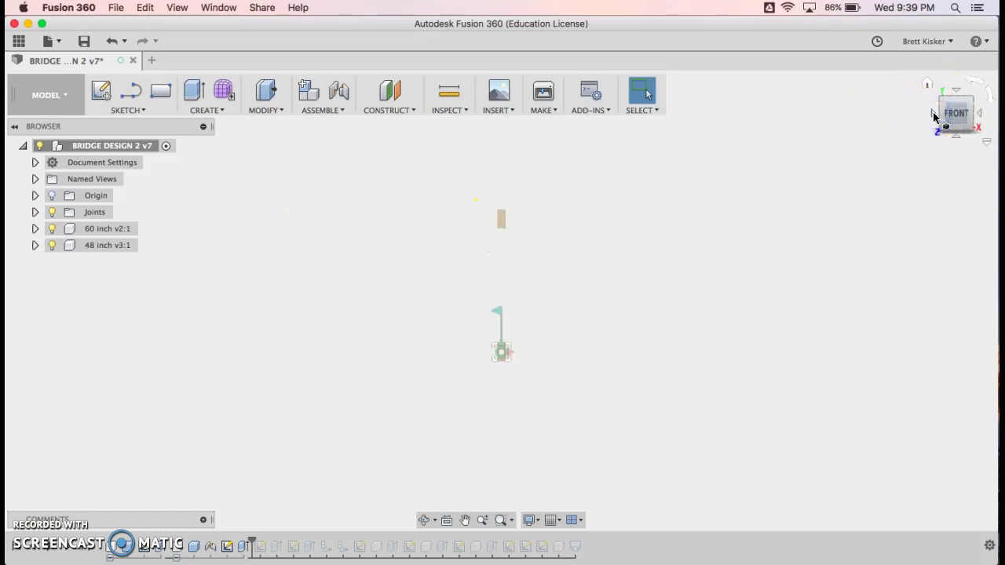
click(927, 85)
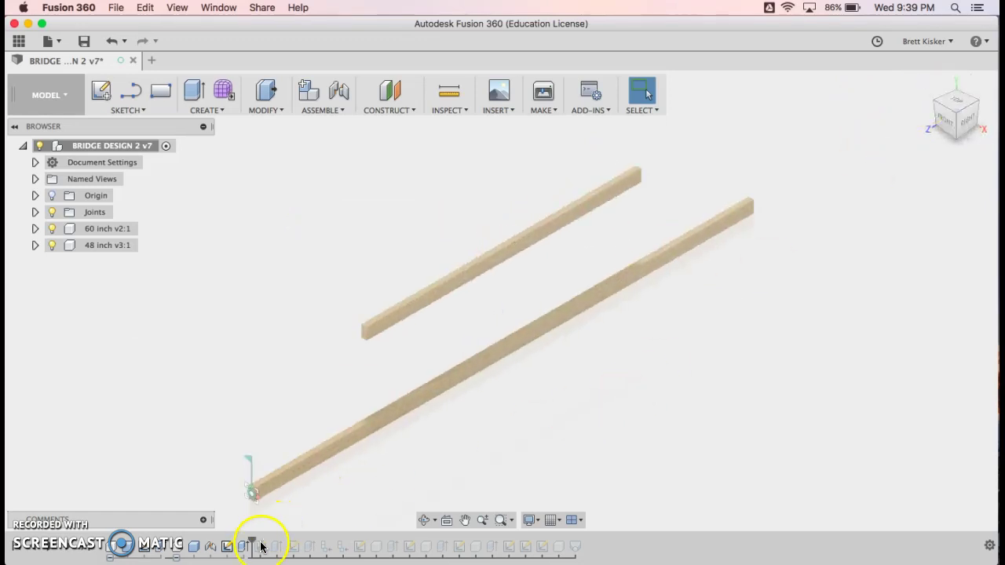
- Roll the history forward to just after the first pair of diagonal members, before the grey ones, and view the truss from its right side
drag(253, 541, 352, 541)
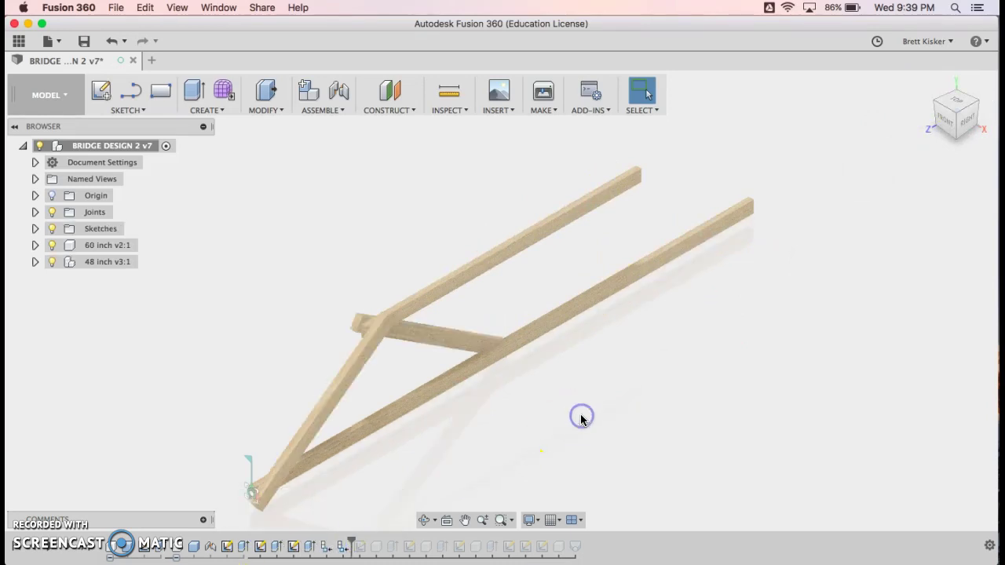
click(967, 123)
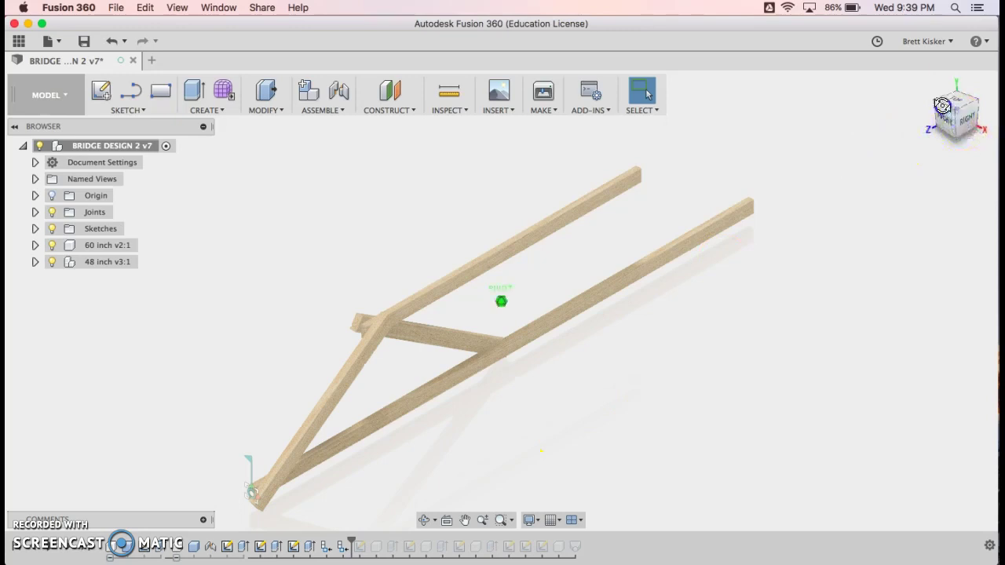
shift+middle_drag(896, 93, 859, 92)
click(956, 136)
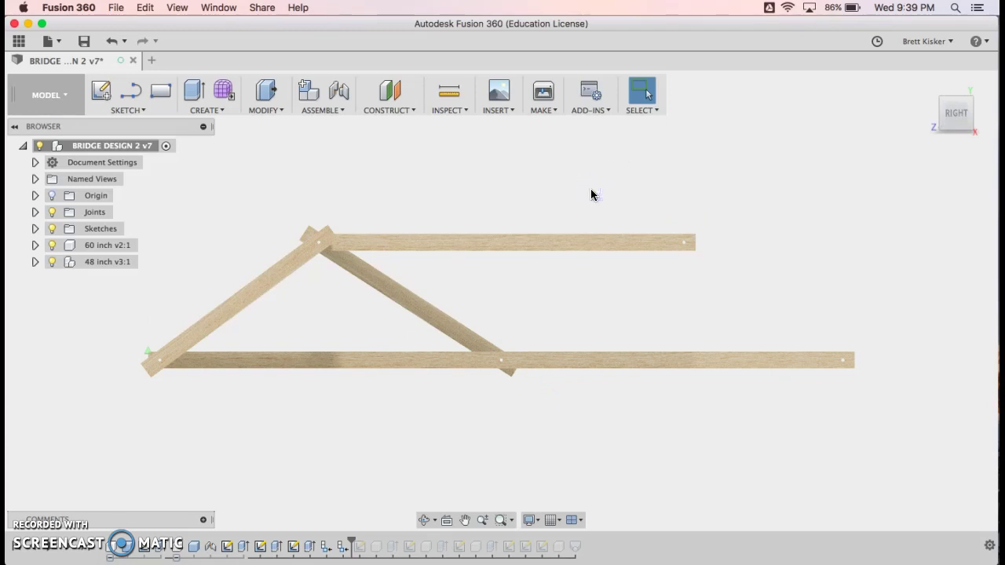
- Sketch a closed four-sided diagonal outline on the 60-inch board's face, enclosing its middle hole and the upper board's free-end hole
click(102, 92)
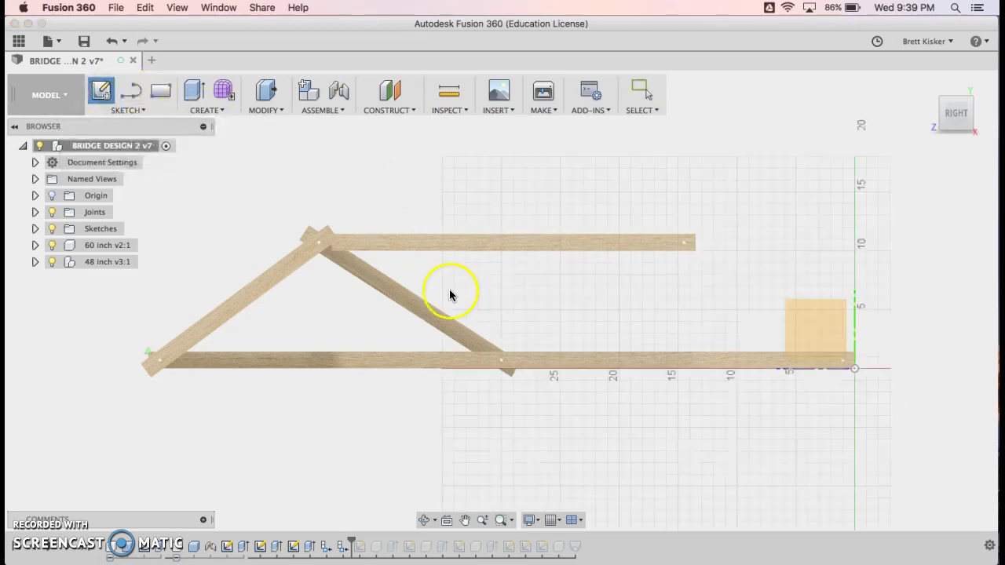
click(539, 359)
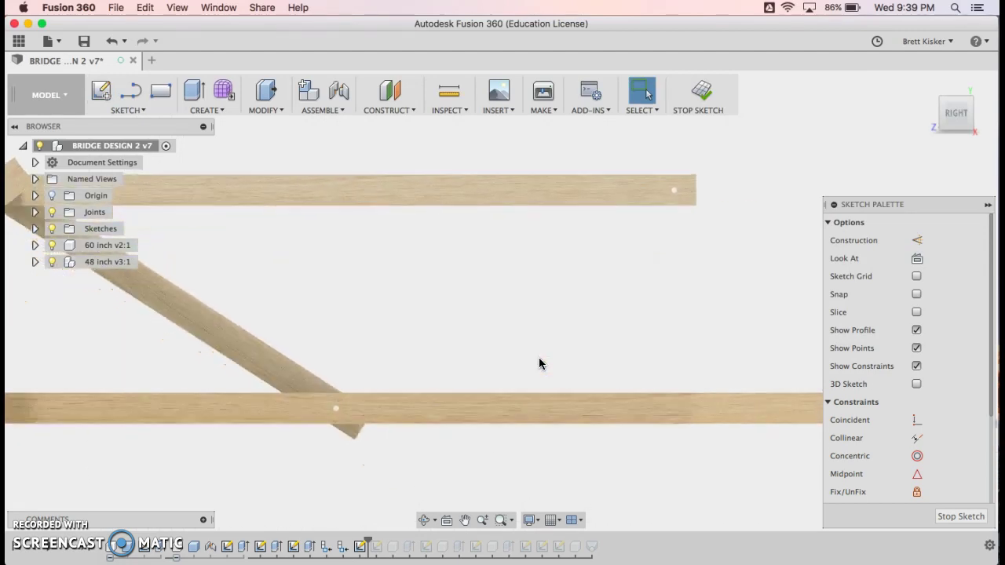
click(325, 478)
key(l)
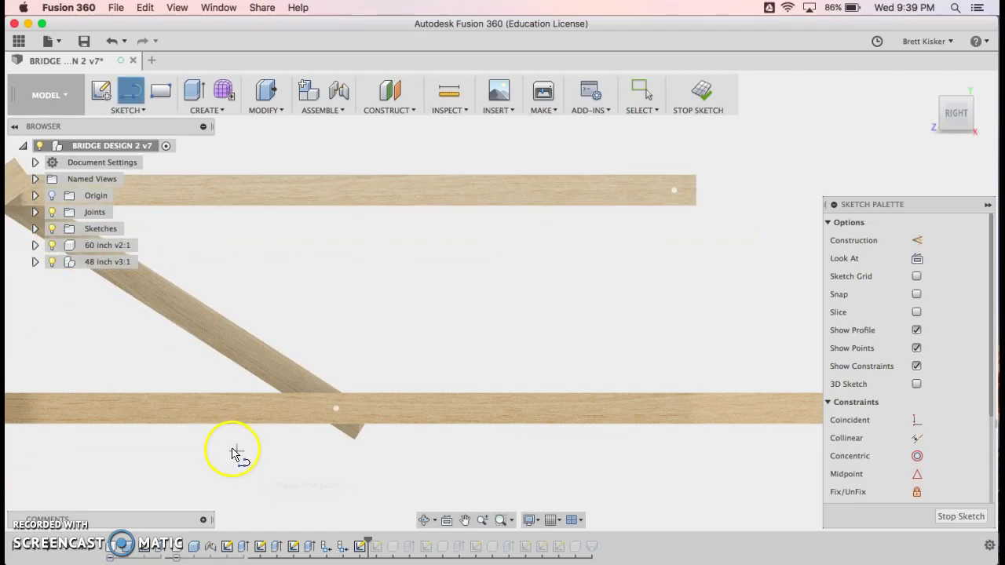
click(226, 454)
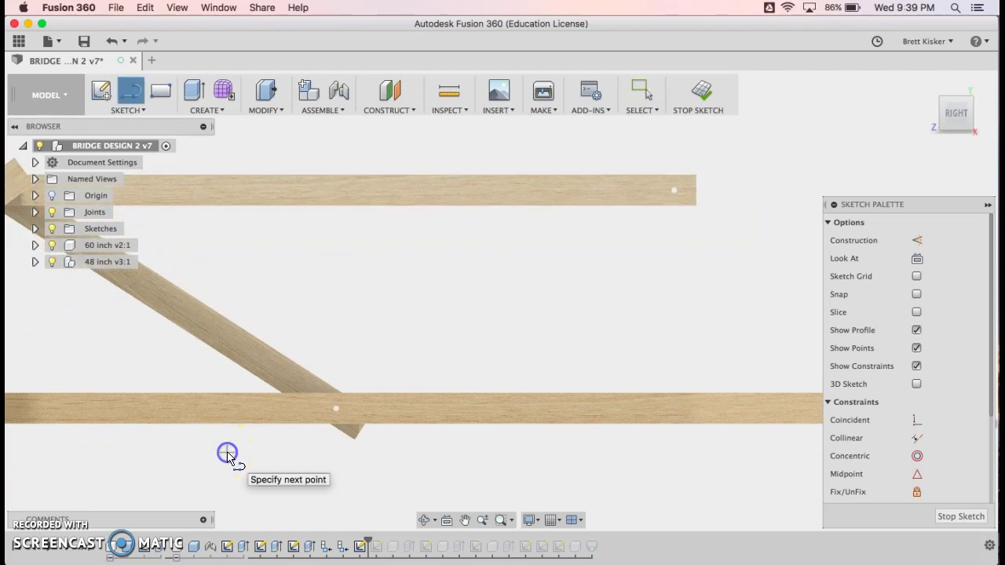
click(648, 130)
click(743, 196)
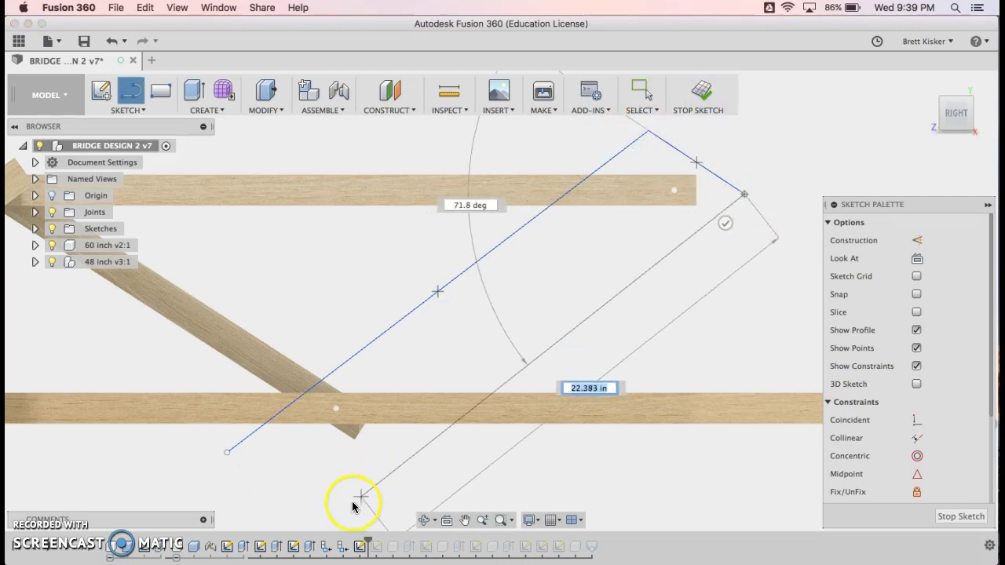
click(346, 508)
click(227, 454)
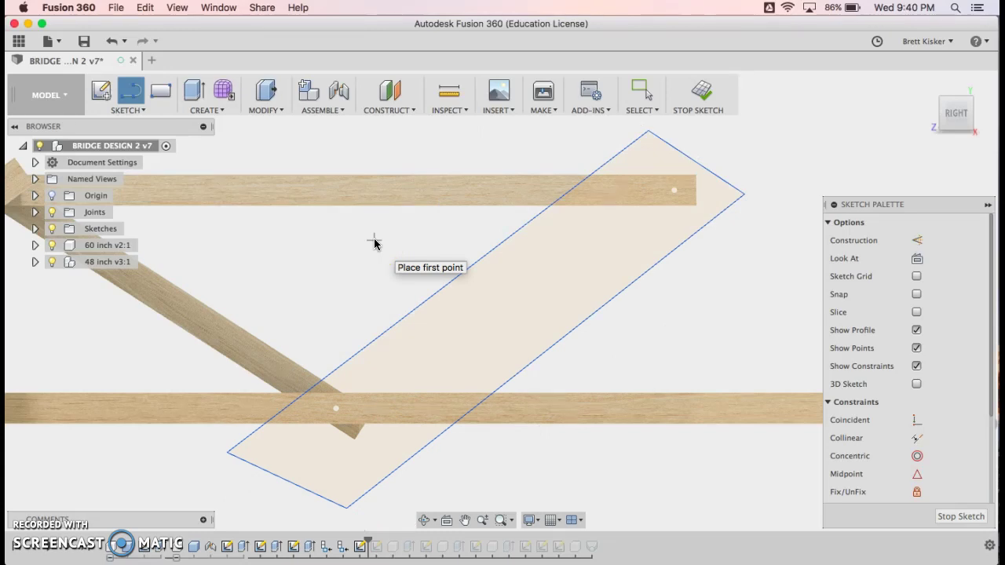
key(Escape)
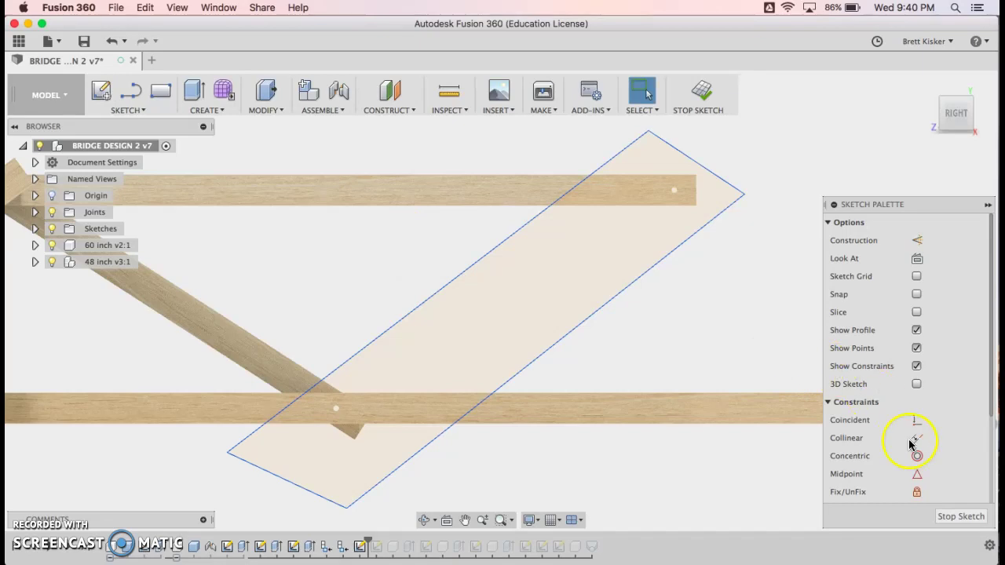
- Make the outline's two long sides parallel to each other, and its two short end sides parallel to each other
scroll(911, 445, down, 3)
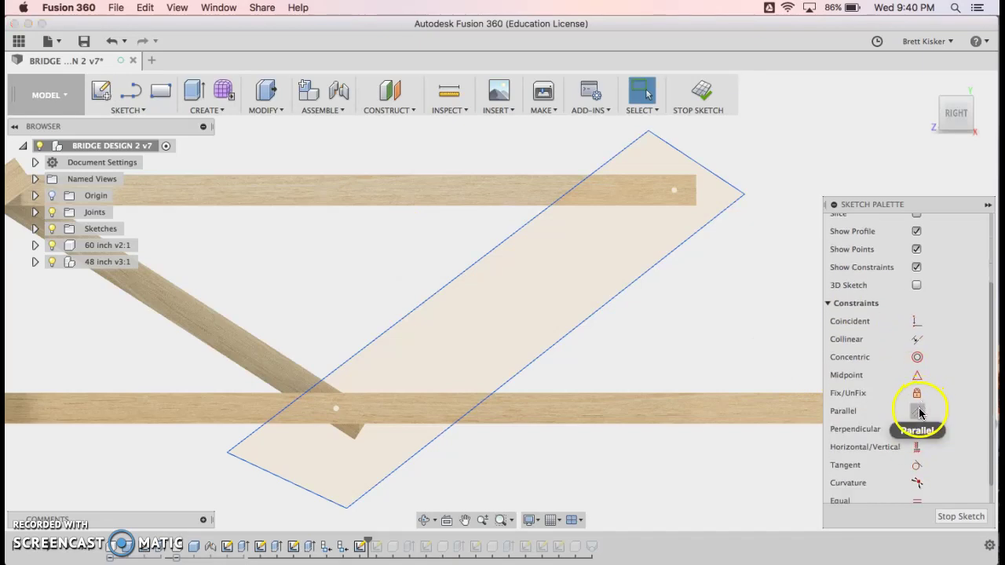
click(917, 411)
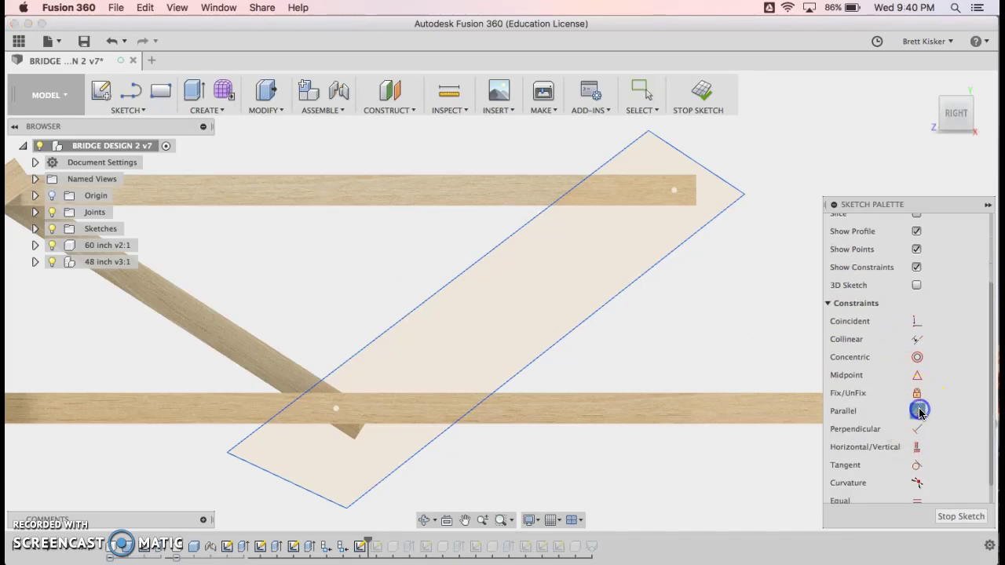
click(587, 325)
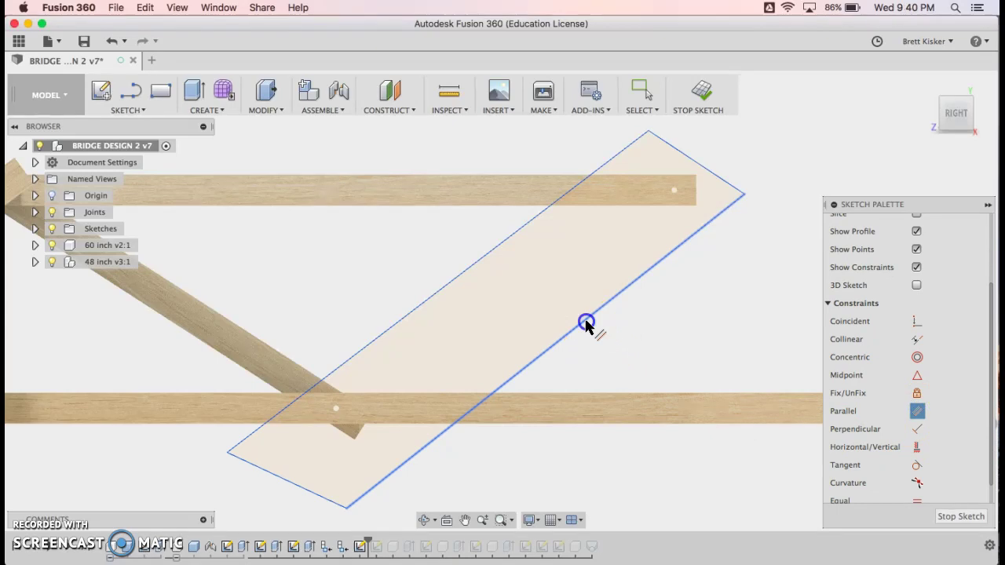
click(487, 256)
click(710, 174)
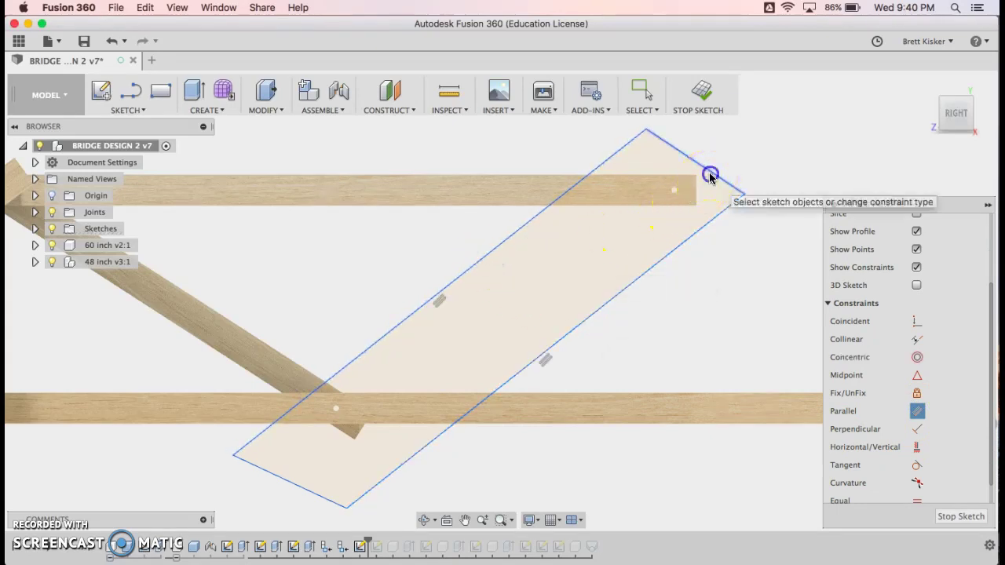
click(297, 485)
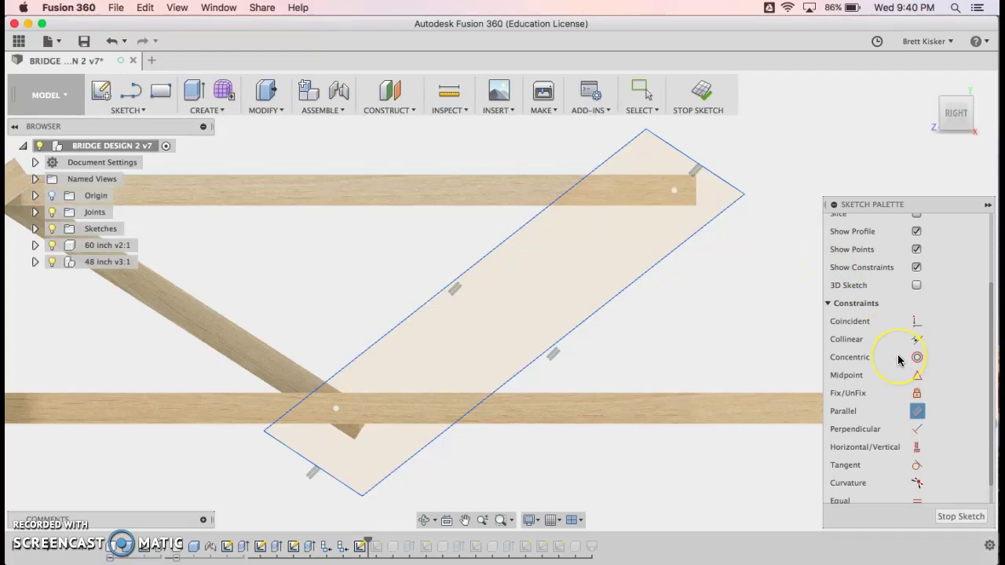
- Make the outline's upper short side perpendicular to its adjoining lower long side
click(917, 429)
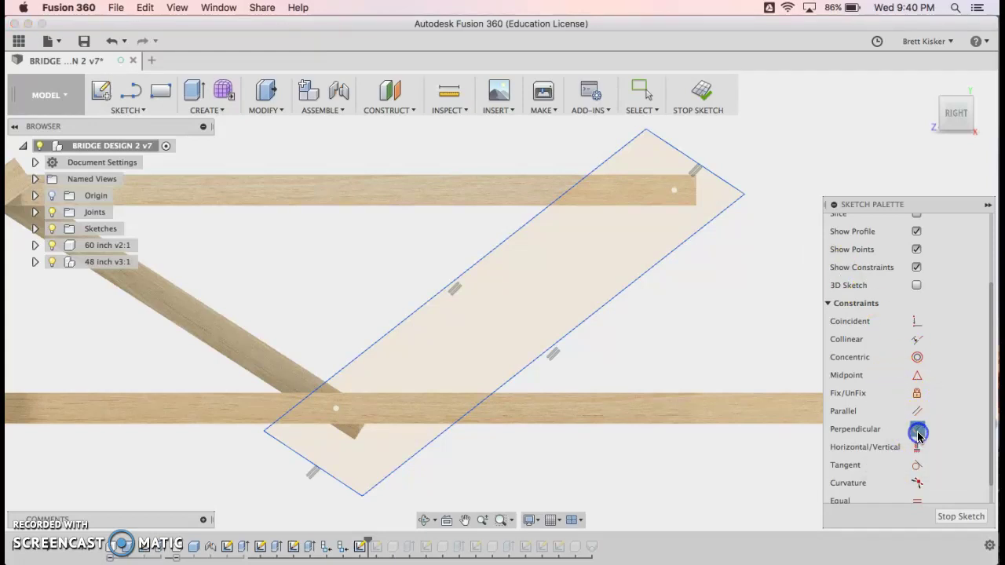
click(731, 185)
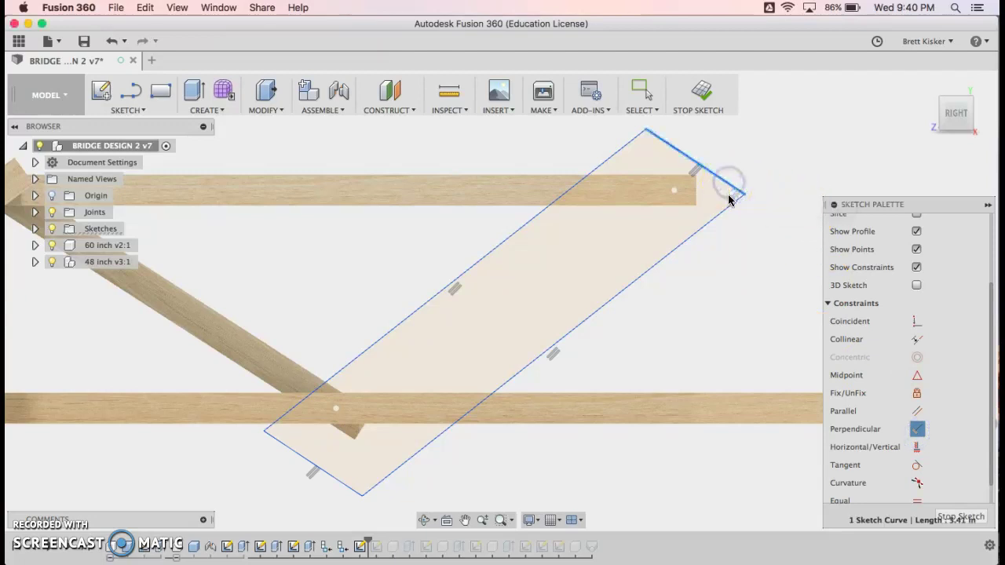
click(730, 206)
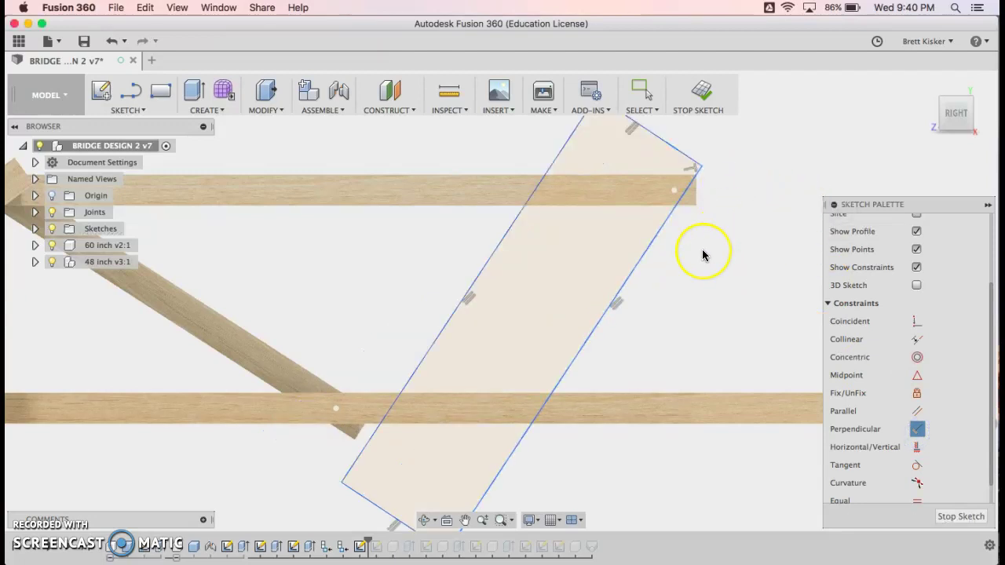
scroll(702, 255, down, 5)
scroll(703, 256, up, 3)
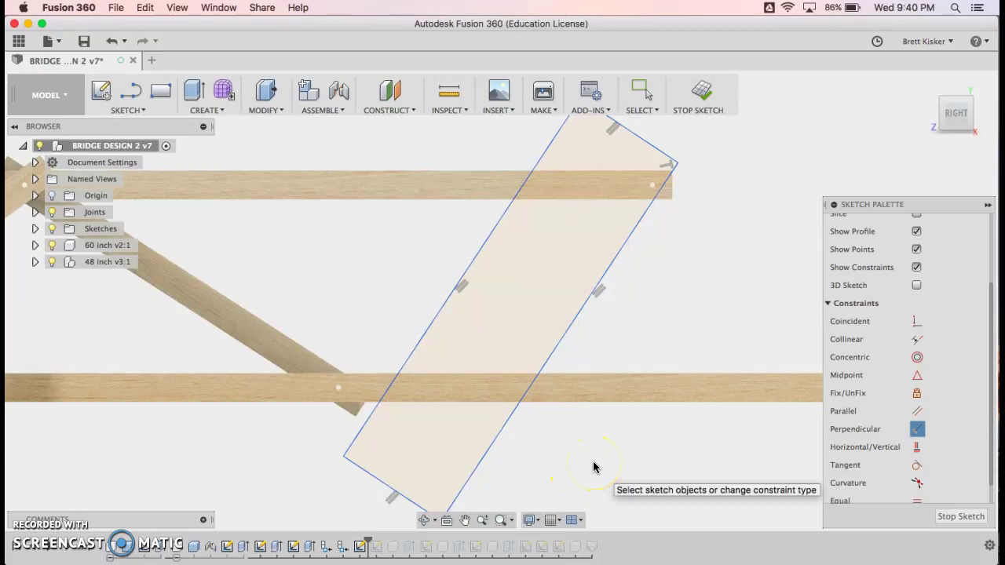
key(Escape)
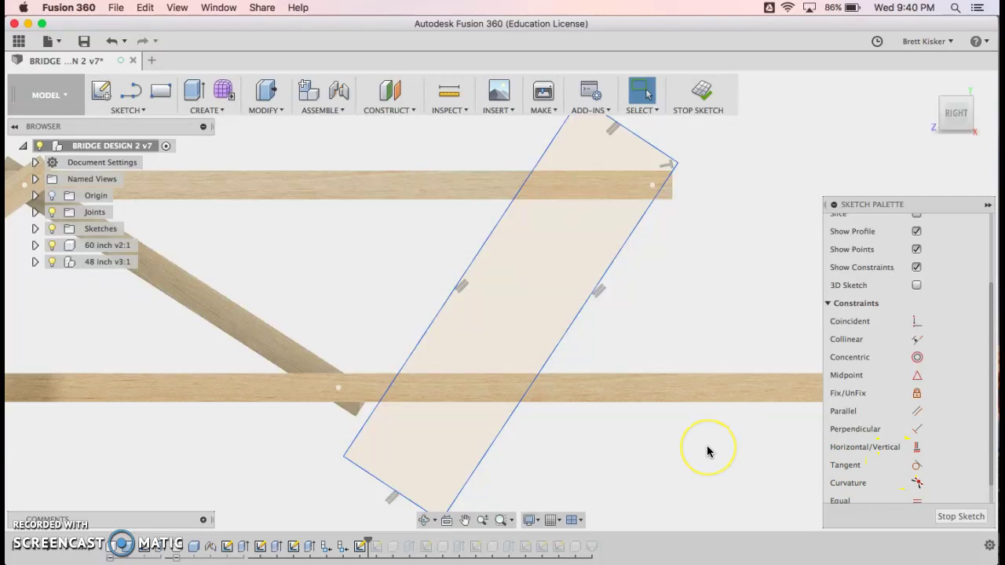
click(665, 454)
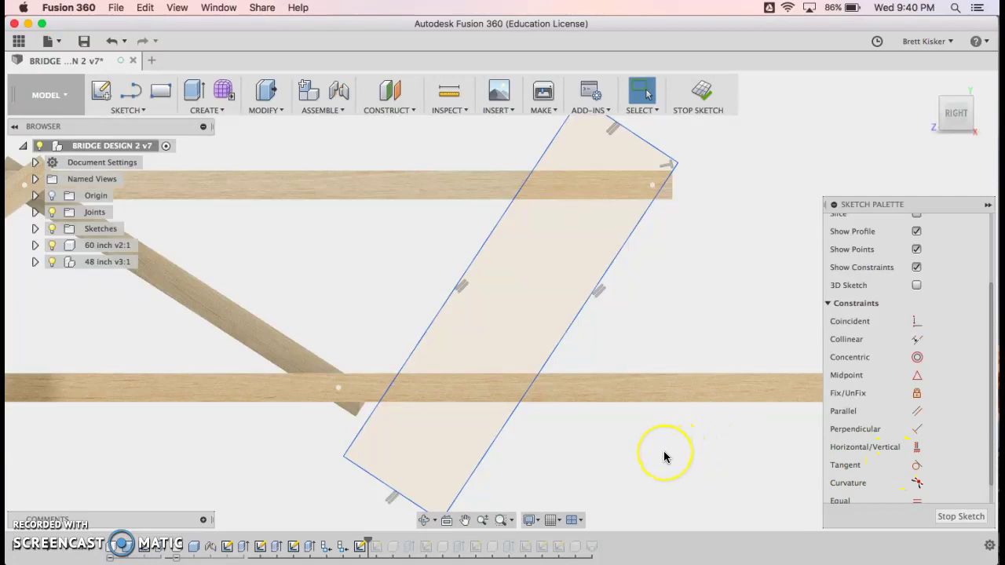
- Project the upper board's free-end hole and the 60-inch board's middle hole into the sketch
key(p)
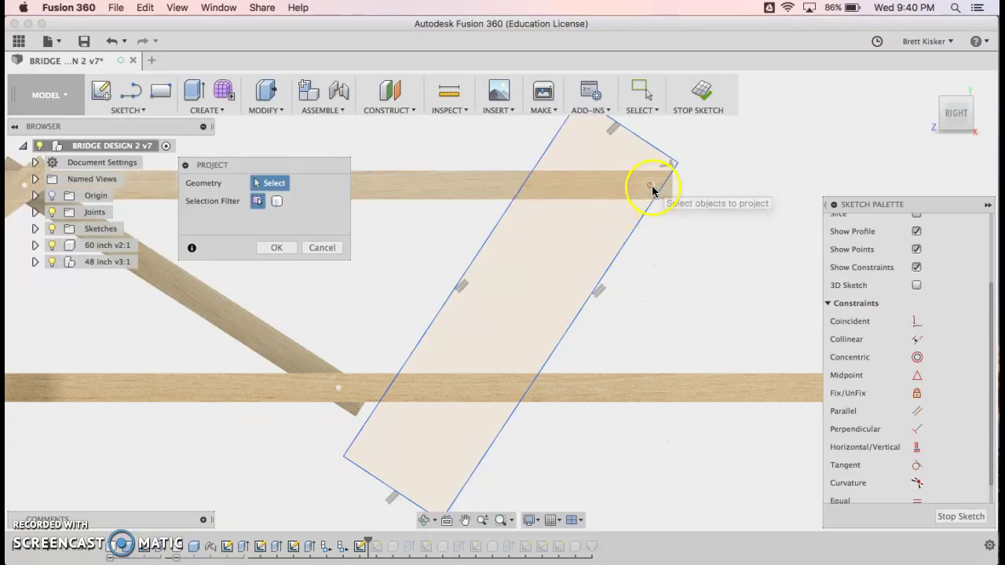
scroll(651, 190, up, 5)
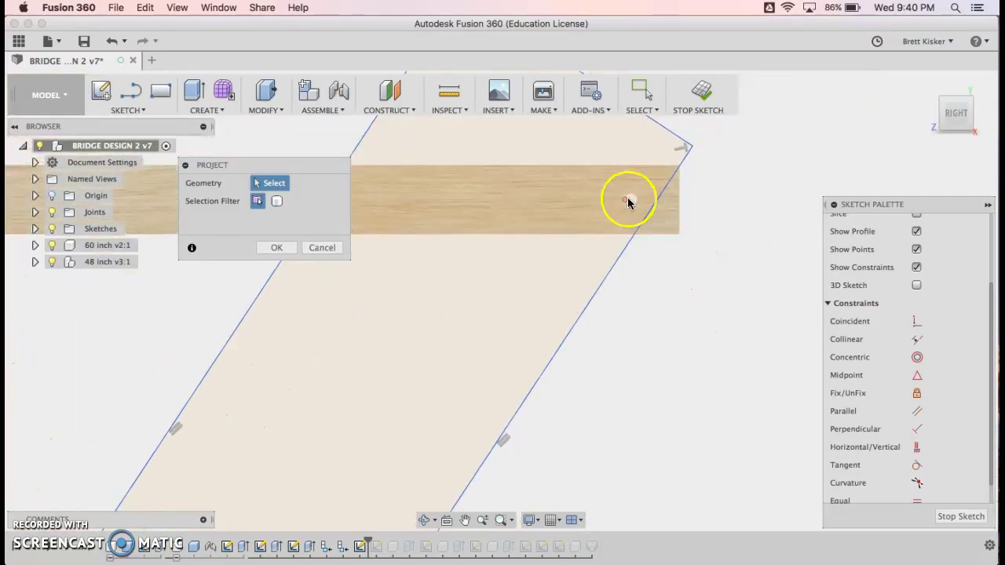
click(630, 199)
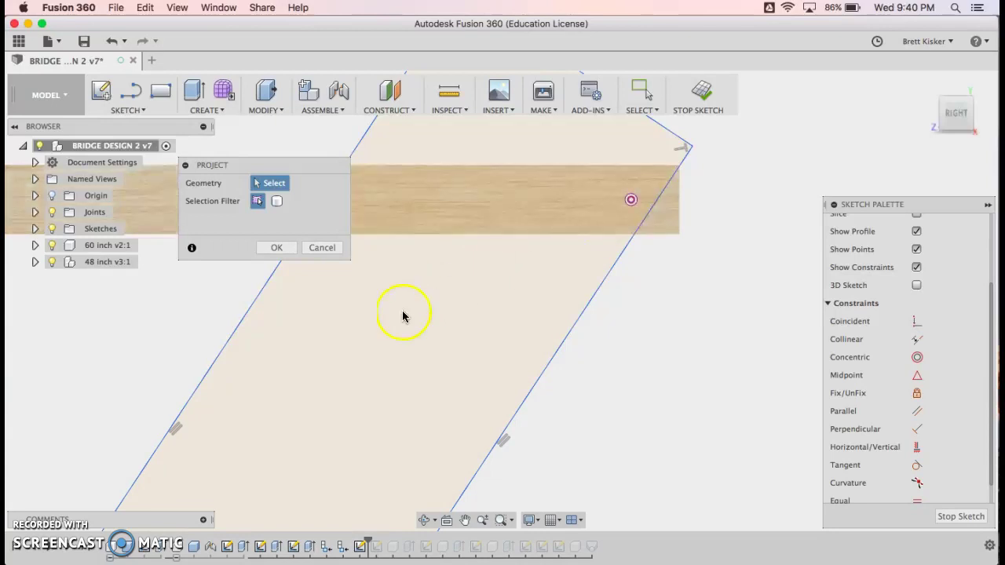
scroll(397, 320, left, 10)
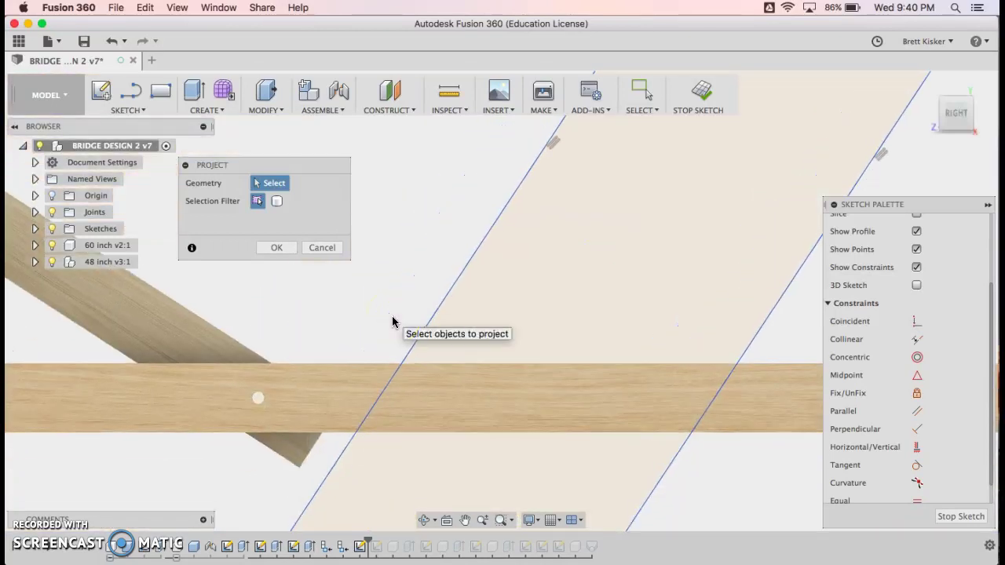
scroll(392, 322, left, 3)
click(279, 385)
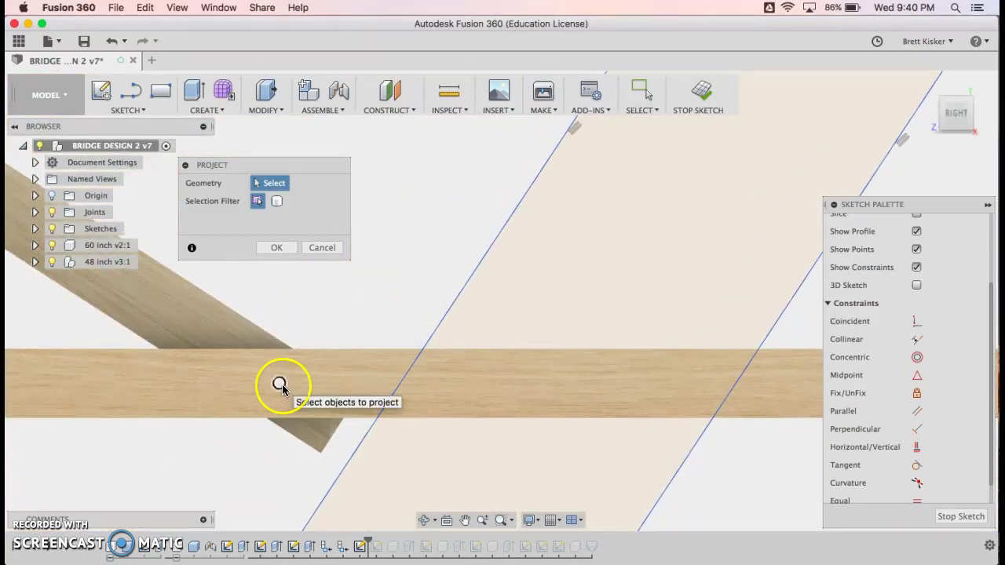
click(276, 248)
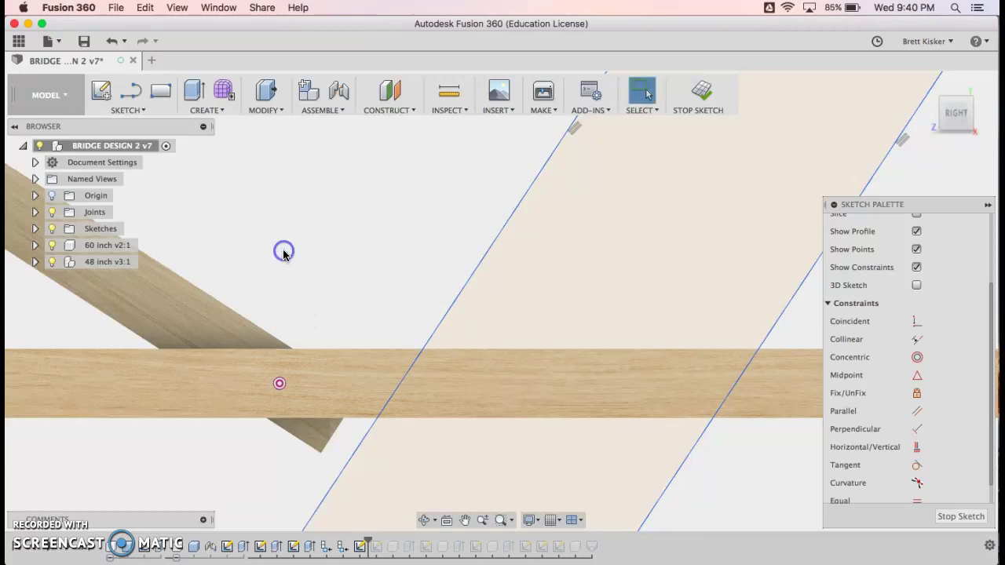
- Draw a line about 21.2 in long between the midpoints of the outline's short sides and convert it to construction geometry
scroll(283, 252, down, 5)
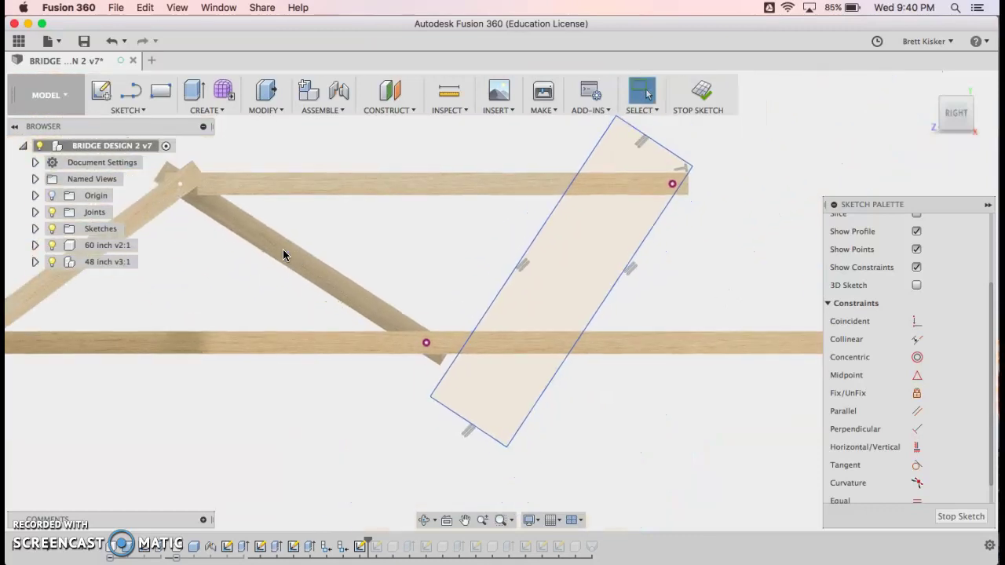
scroll(284, 253, up, 1)
click(398, 241)
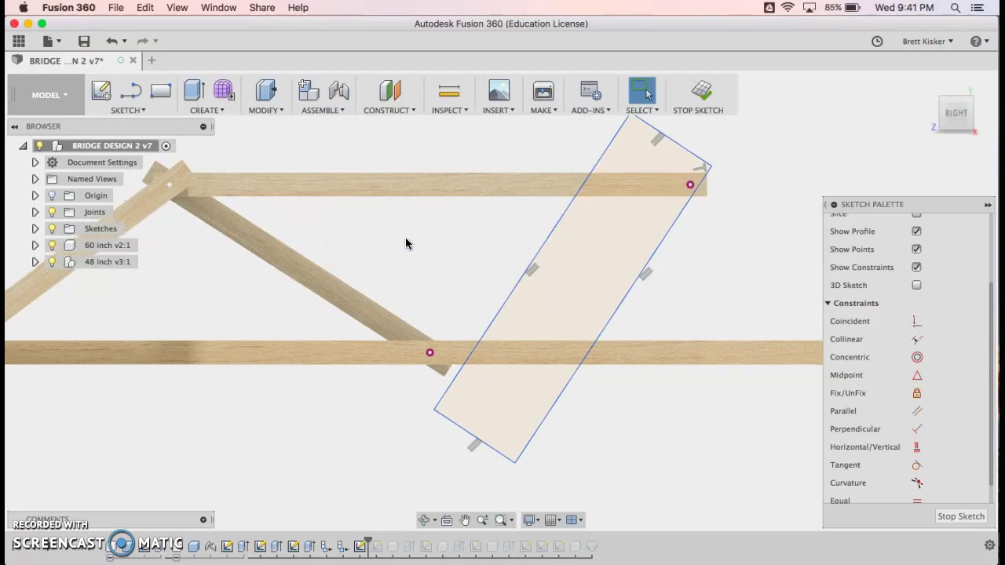
key(l)
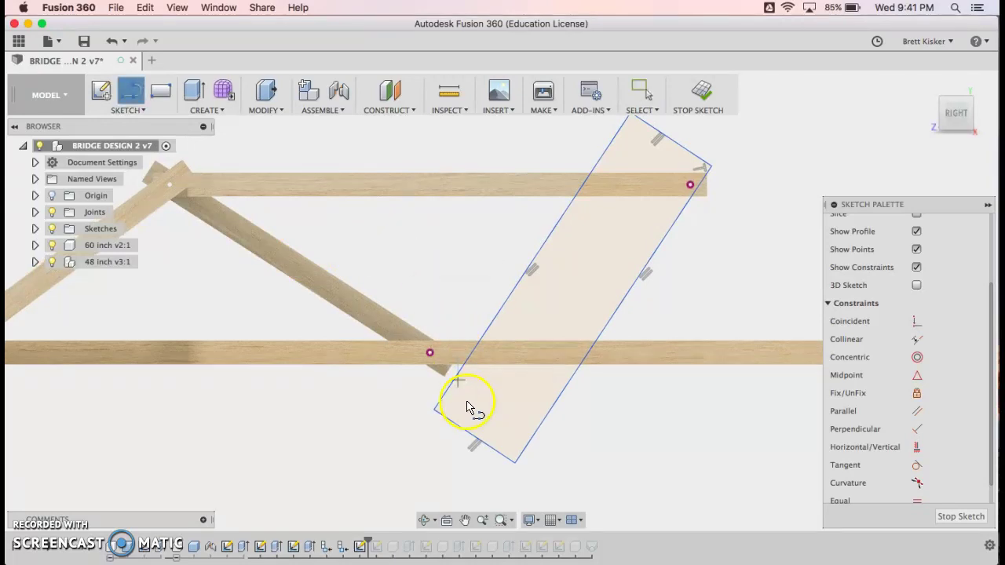
click(473, 434)
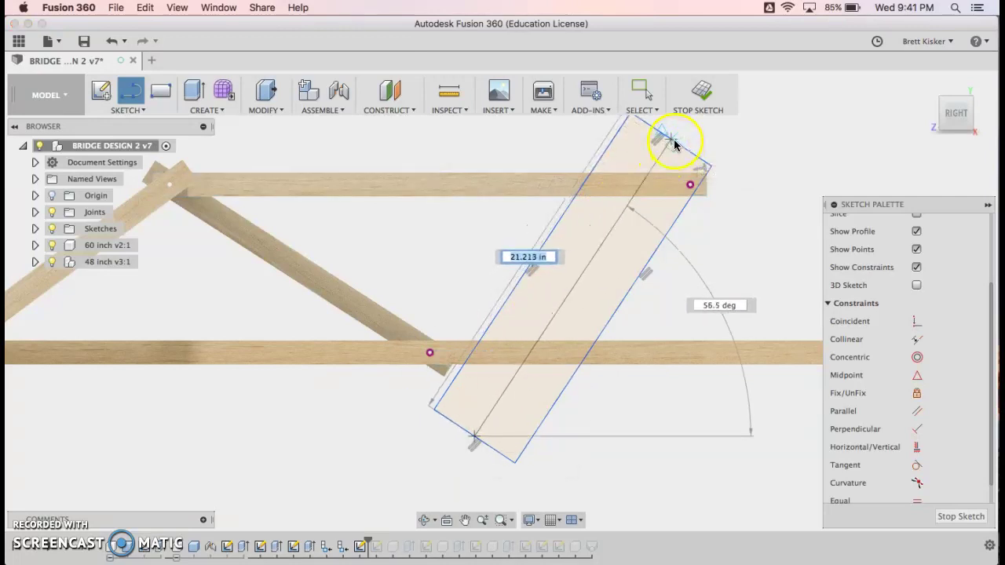
double_click(672, 141)
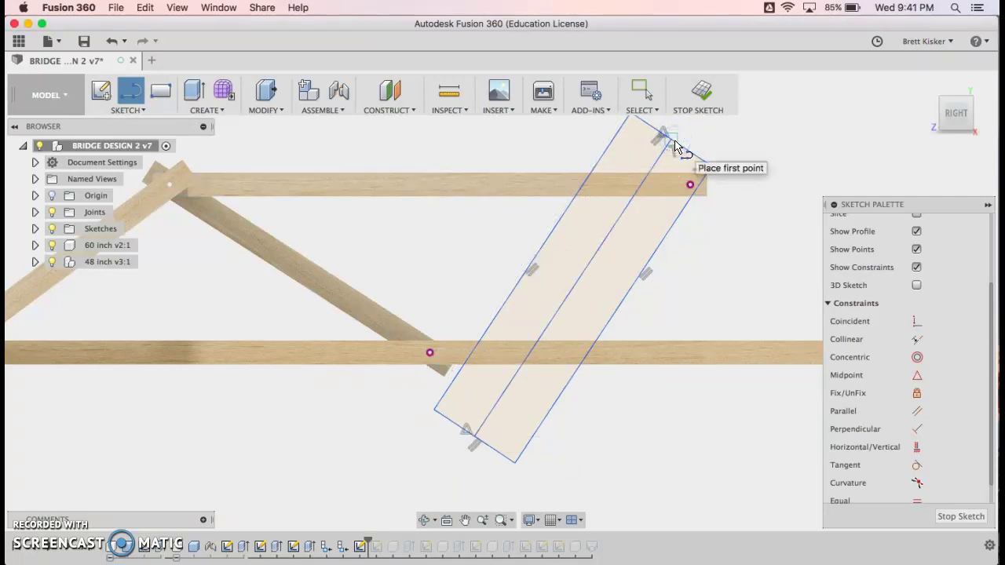
key(Escape)
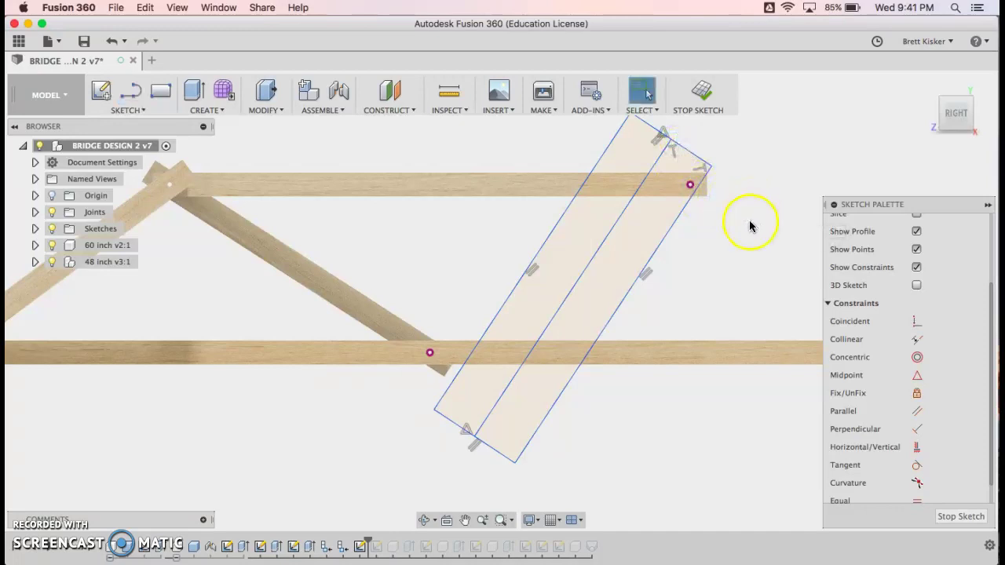
click(591, 273)
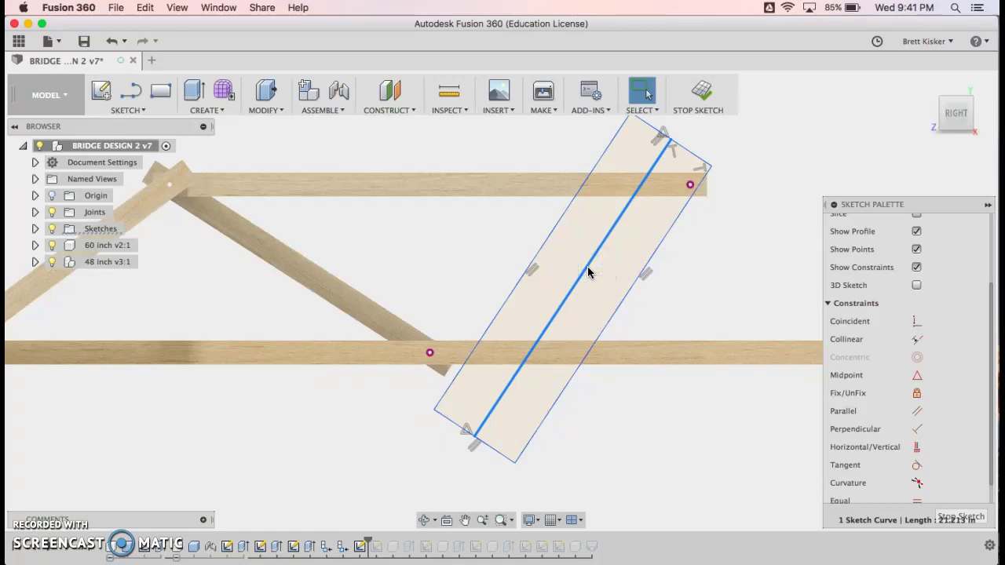
key(x)
click(724, 257)
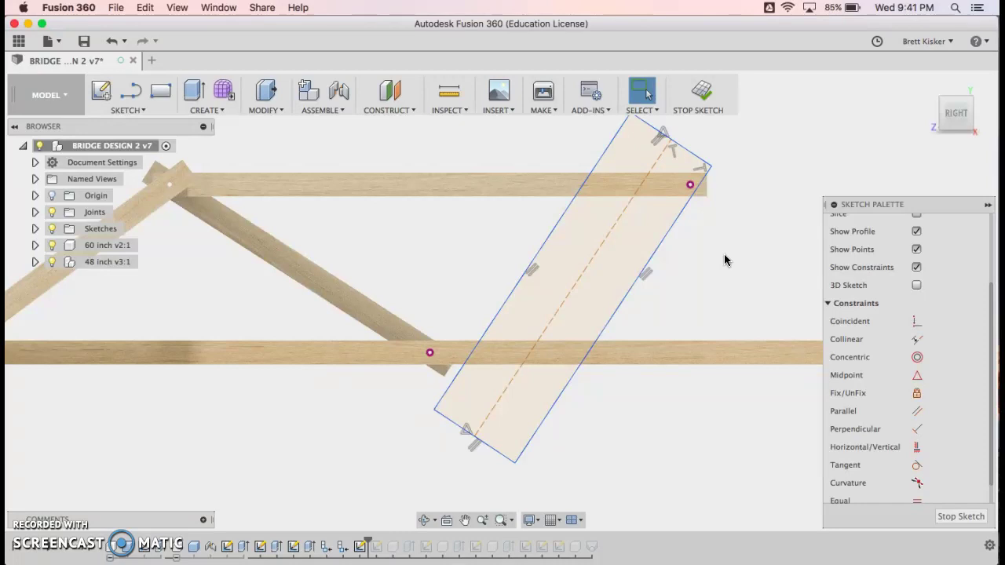
- Constrain the construction centreline coincident with the centres of both projected holes, first the upper hole and then the lower one
click(911, 321)
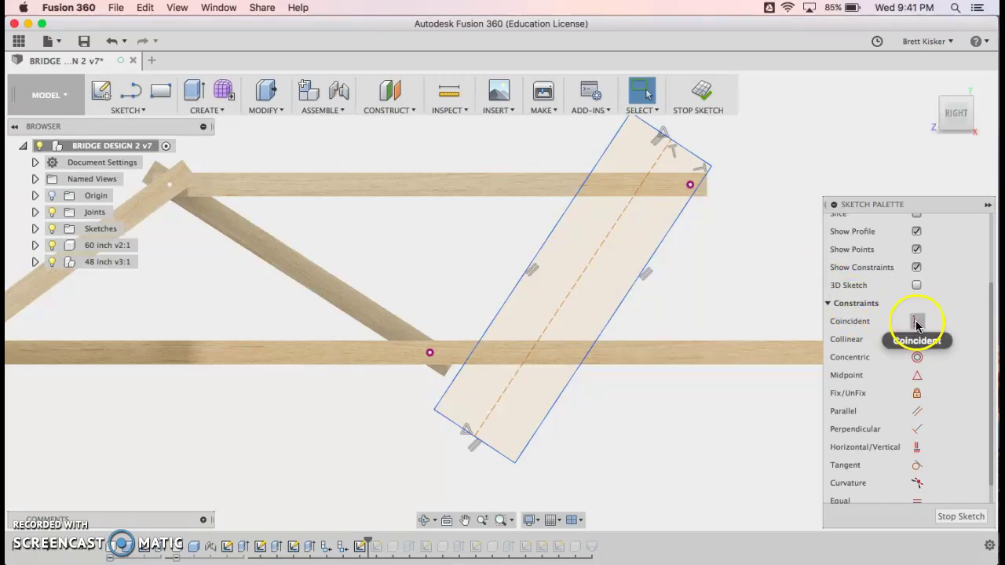
click(916, 323)
click(677, 171)
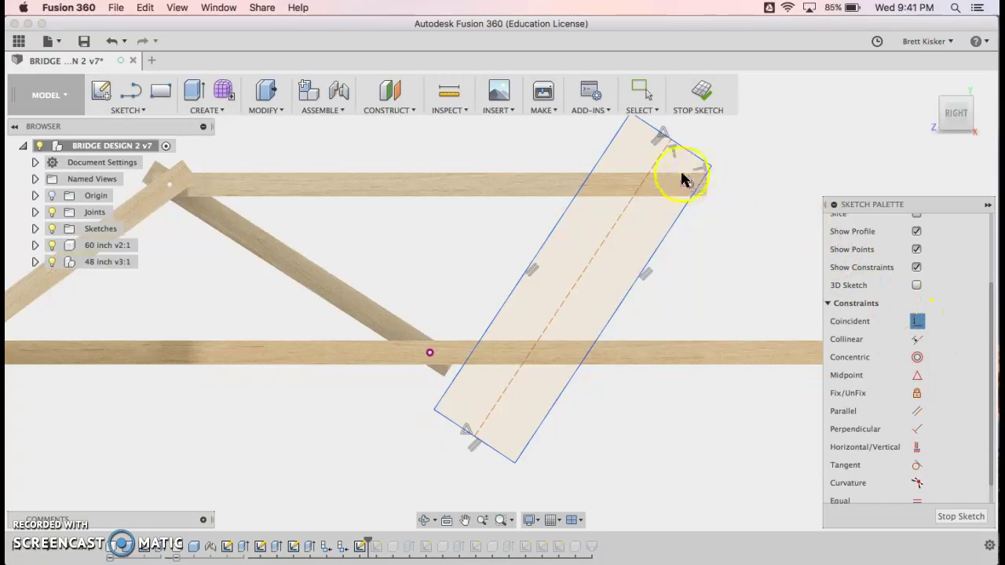
click(656, 167)
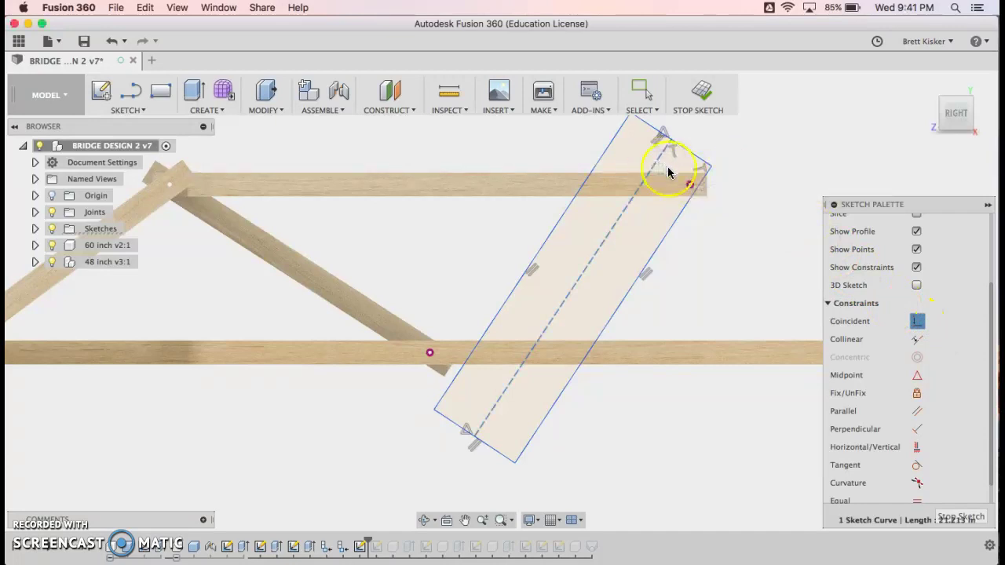
click(689, 186)
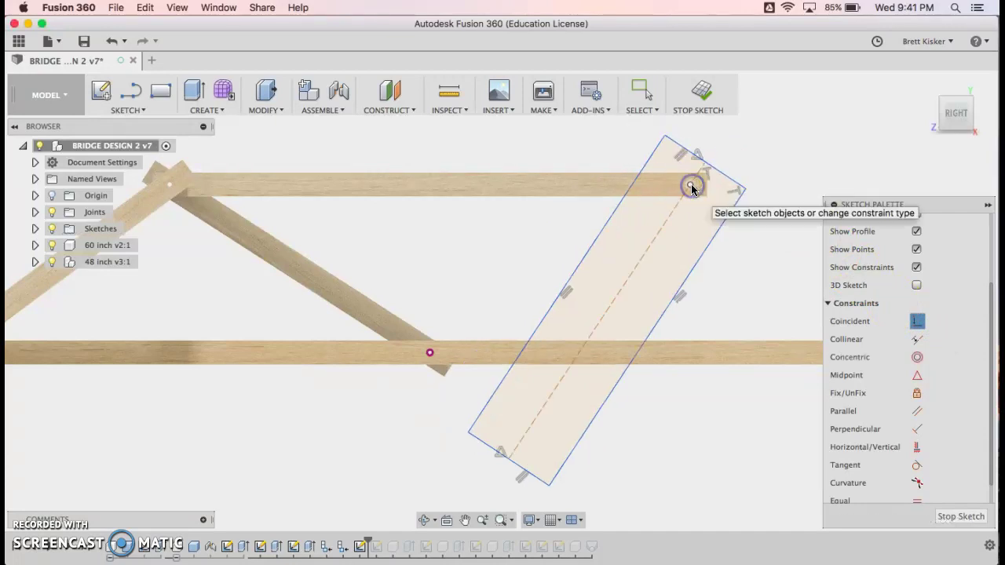
click(552, 278)
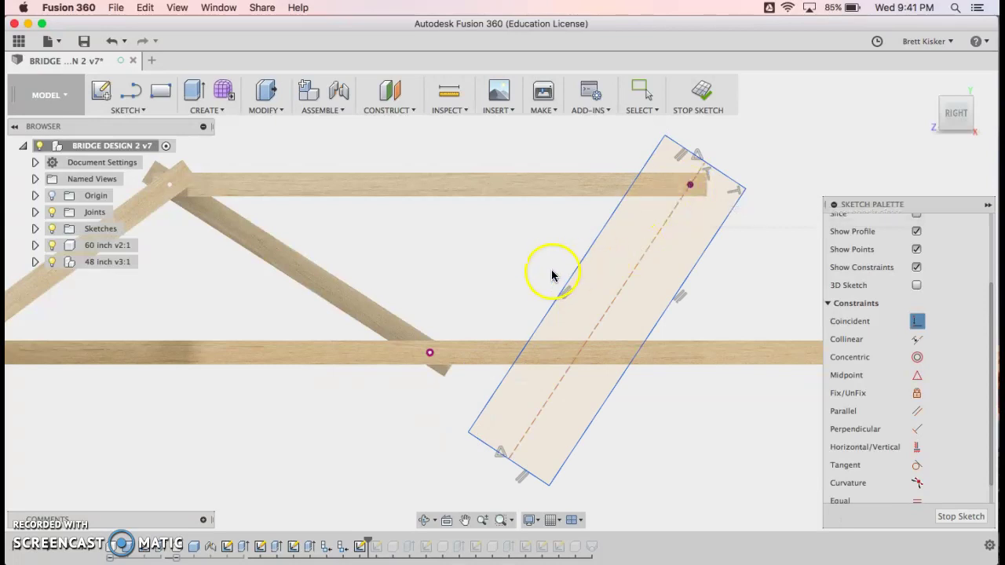
click(553, 396)
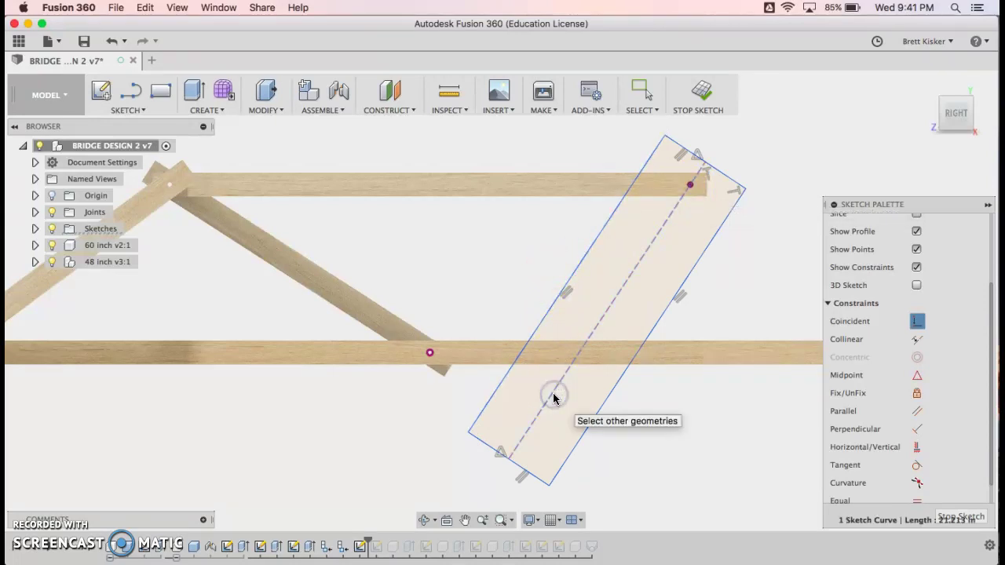
click(429, 355)
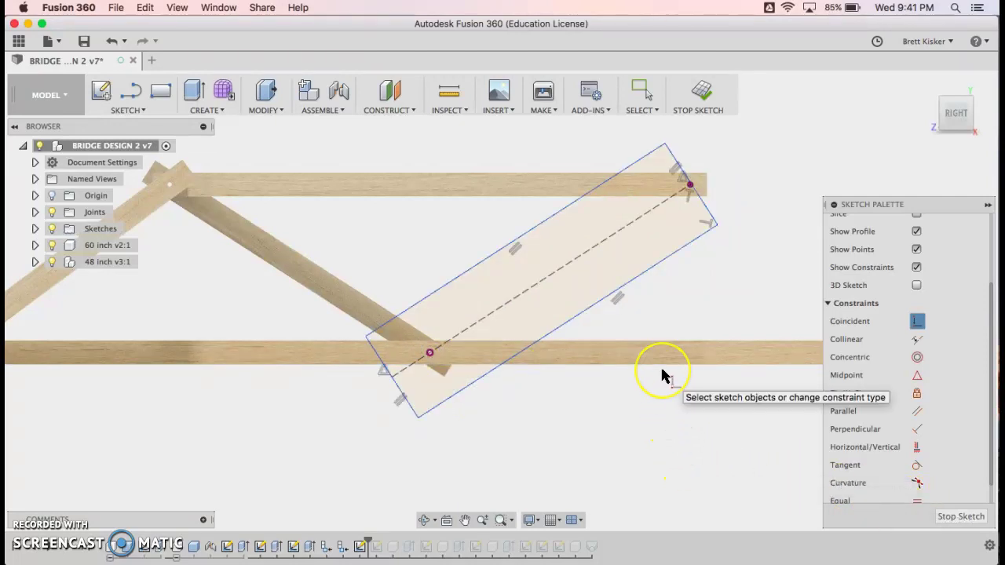
key(Escape)
- Stretch the outline's upper short side outward along the centreline so the outline extends past the upper board's free-end hole
click(691, 177)
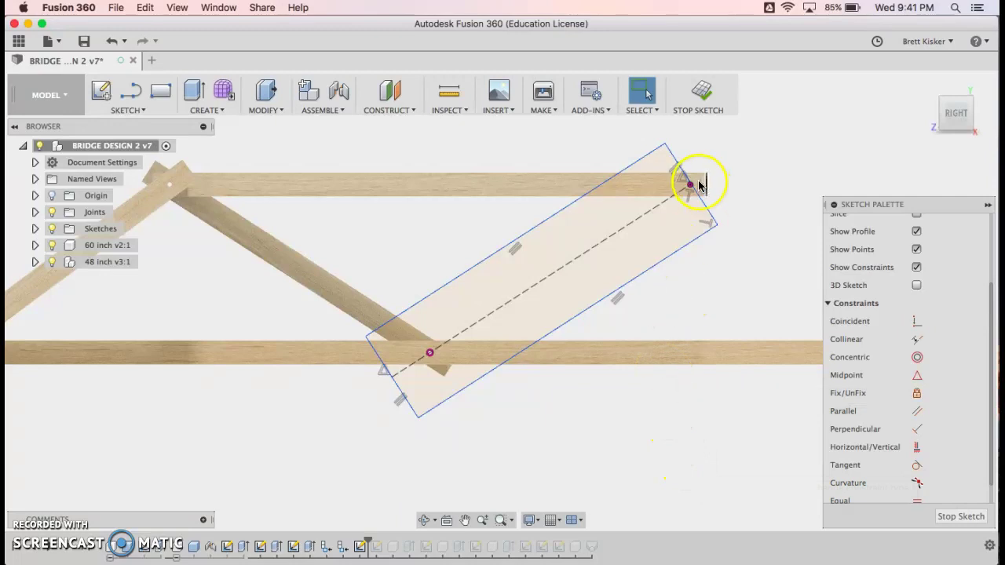
scroll(699, 187, up, 4)
scroll(698, 189, right, 3)
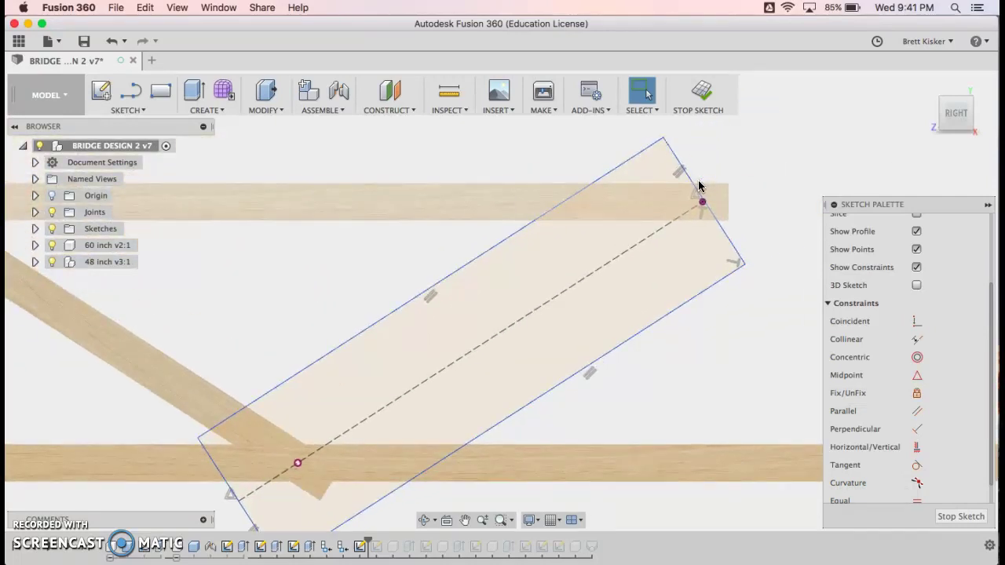
click(720, 208)
mouse_move(720, 212)
mouse_down()
mouse_move(765, 180)
mouse_move(657, 240)
mouse_move(821, 144)
mouse_move(722, 191)
mouse_move(780, 157)
mouse_up()
click(737, 295)
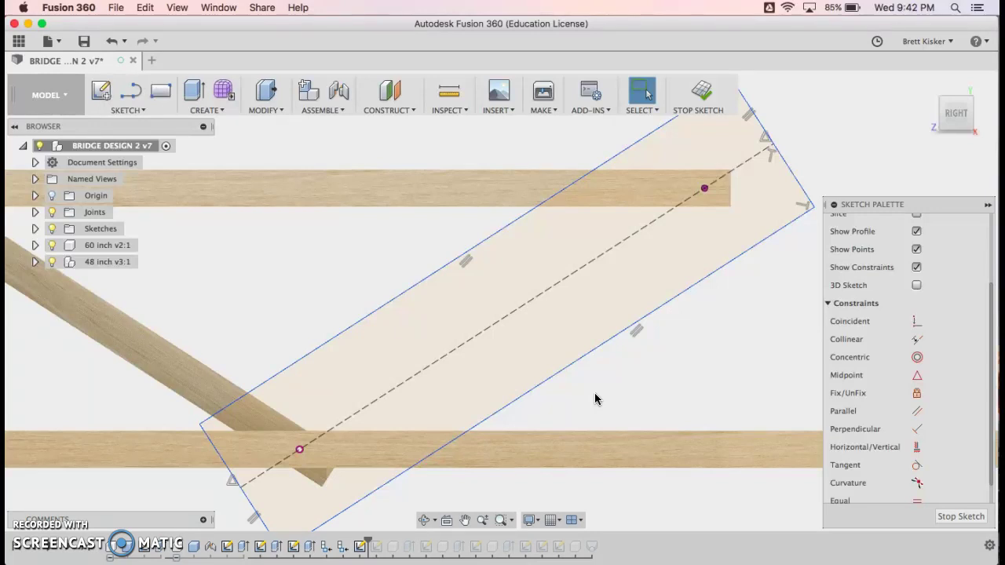
- Dimension the diagonal outline's width between its two long sides at 1.5 in
key(d)
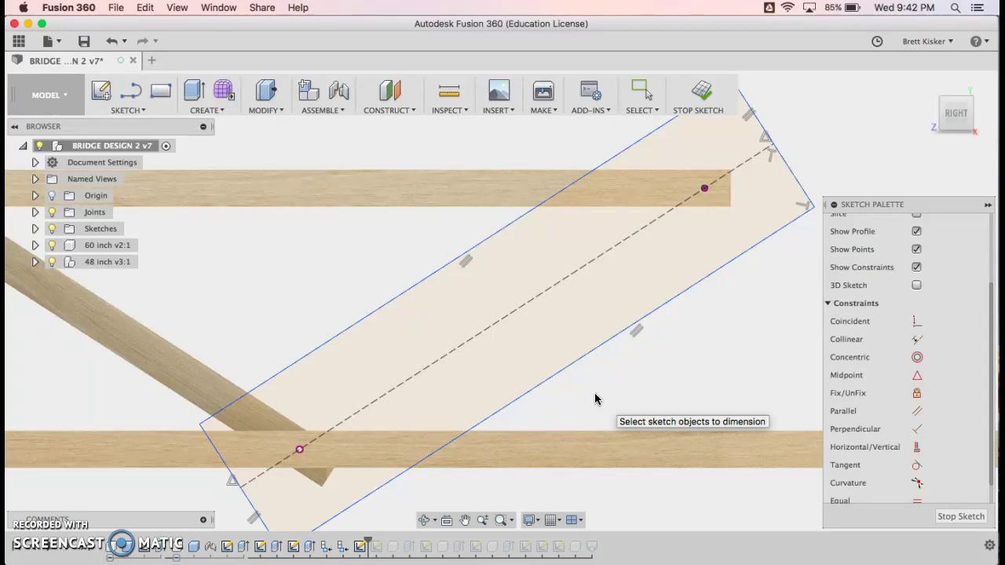
click(556, 374)
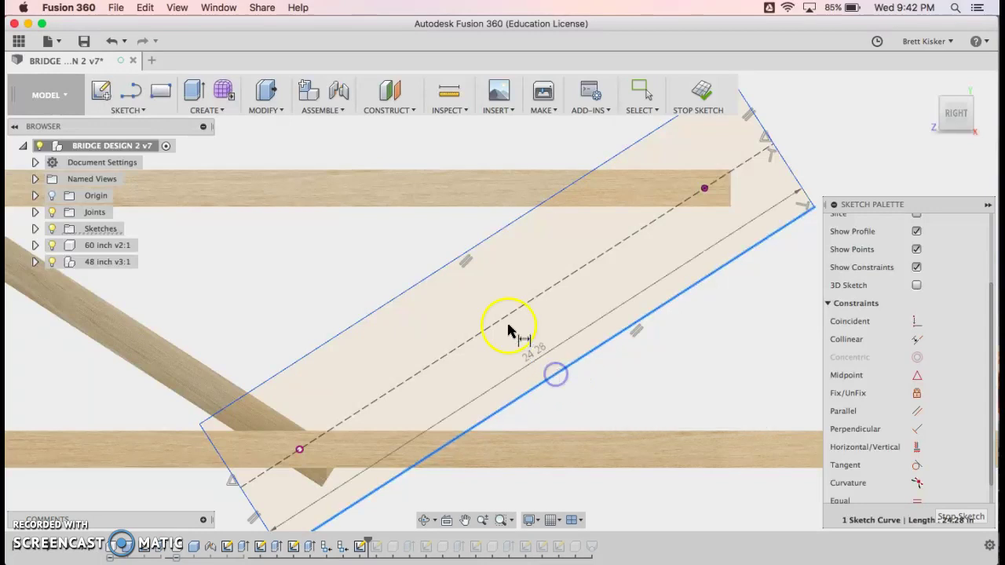
click(467, 252)
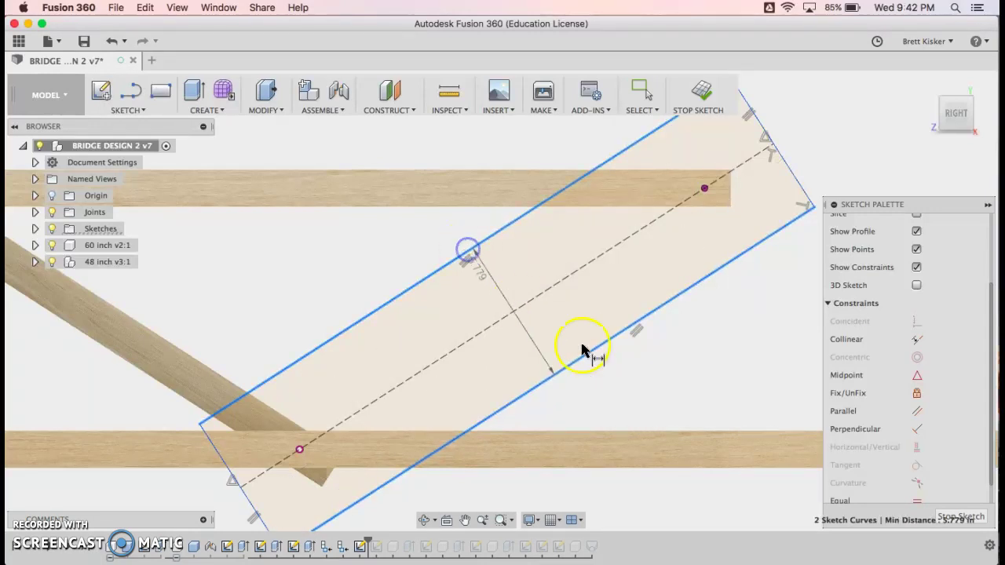
click(624, 383)
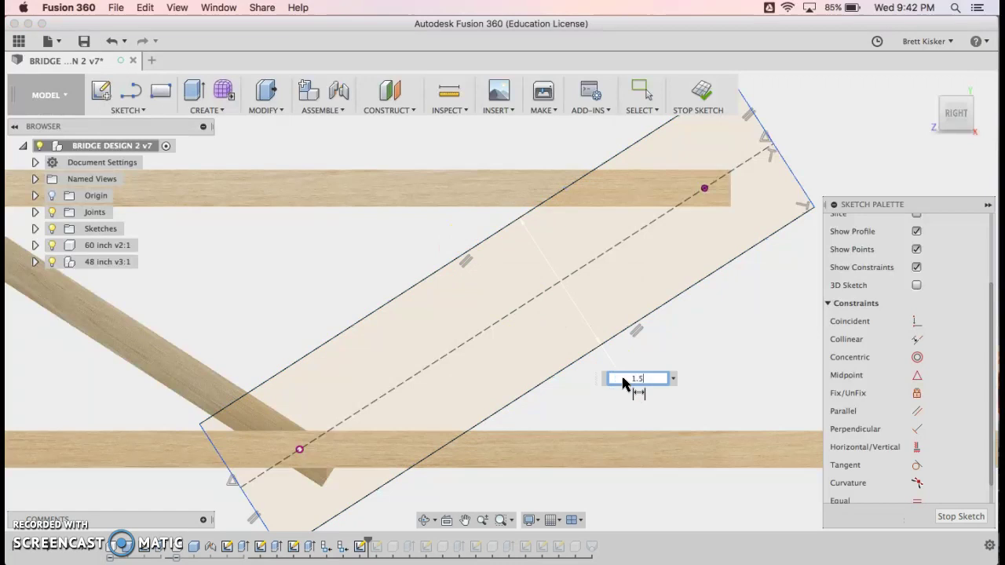
text(1.5)
key(Return)
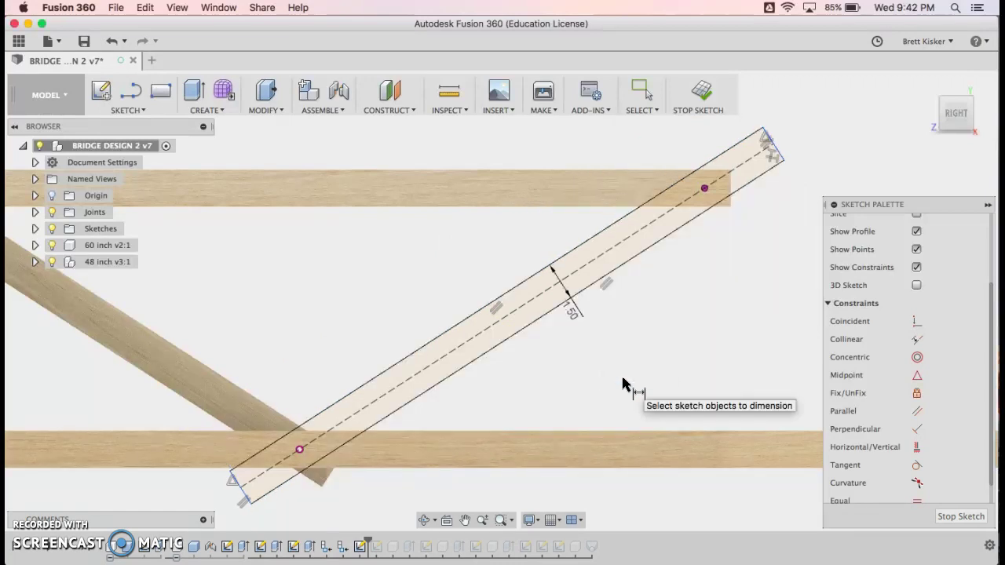
- Dimension the distance from the upper board's projected hole centre to the outline's upper short side at 1.5 in
click(704, 190)
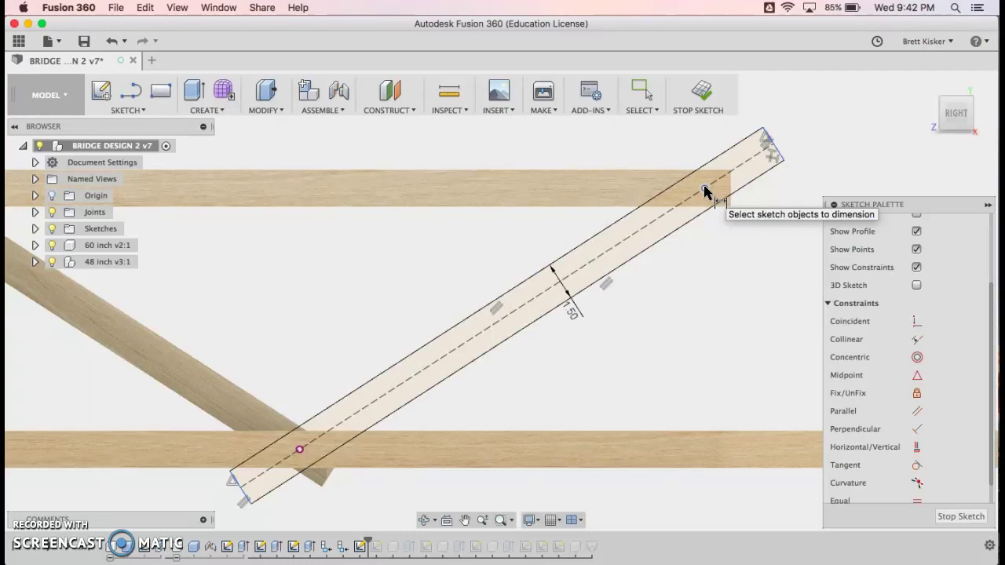
click(704, 190)
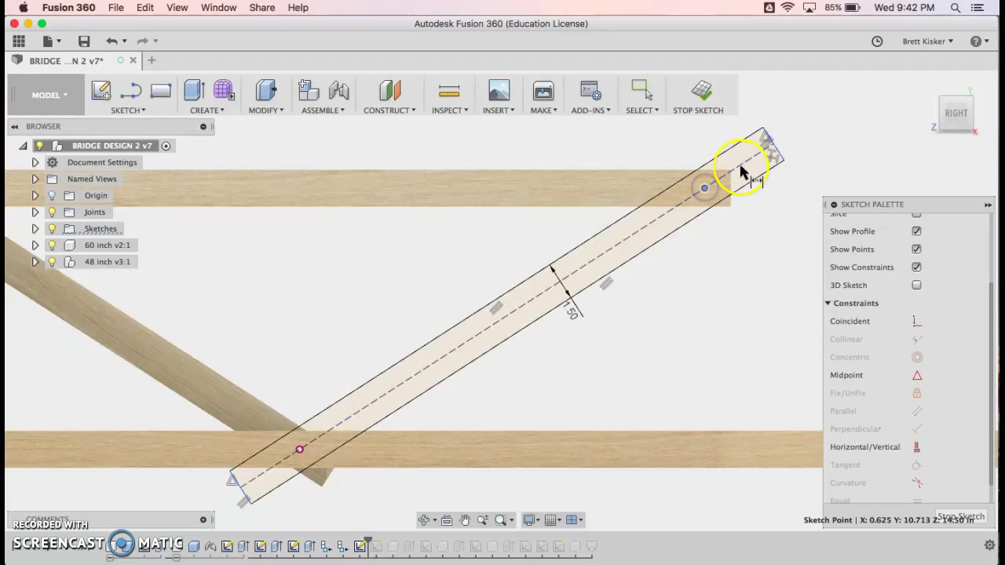
click(768, 139)
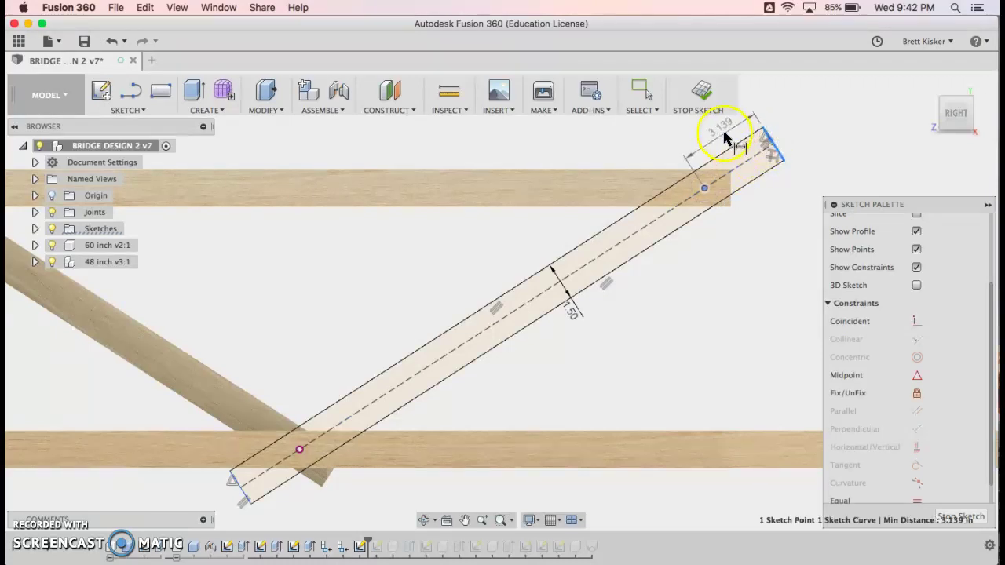
click(724, 136)
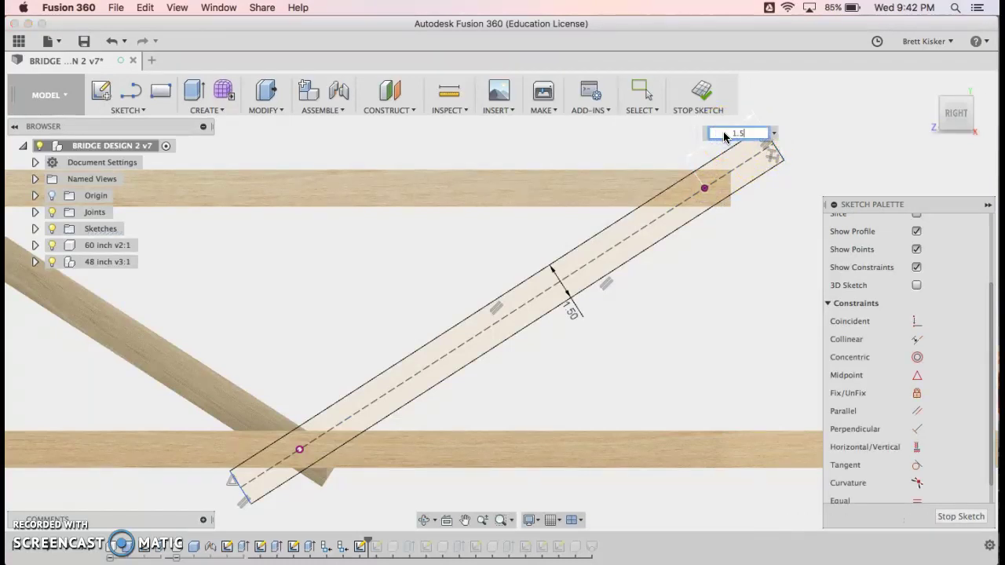
key(Return)
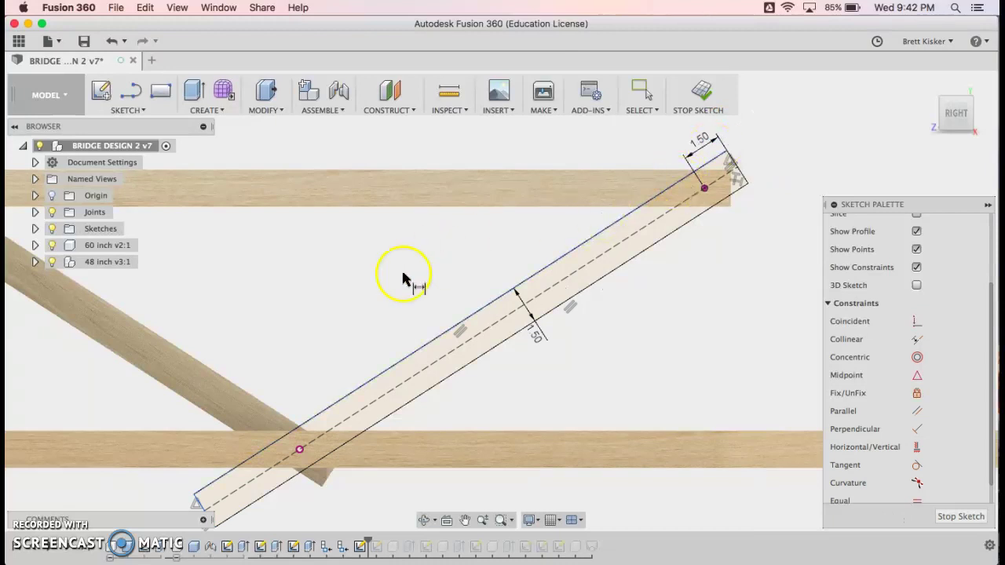
scroll(385, 295, up, 3)
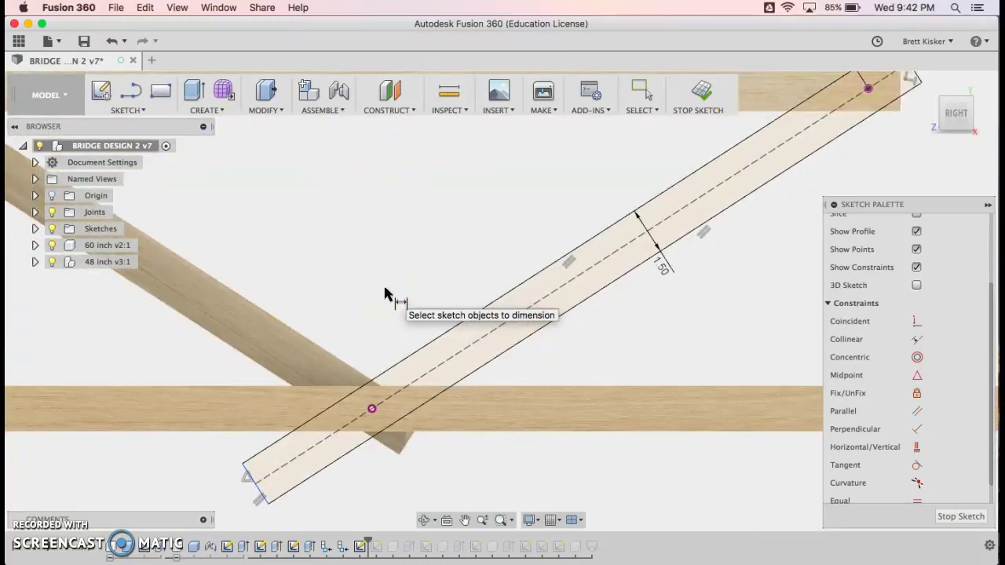
scroll(384, 295, down, 3)
click(369, 424)
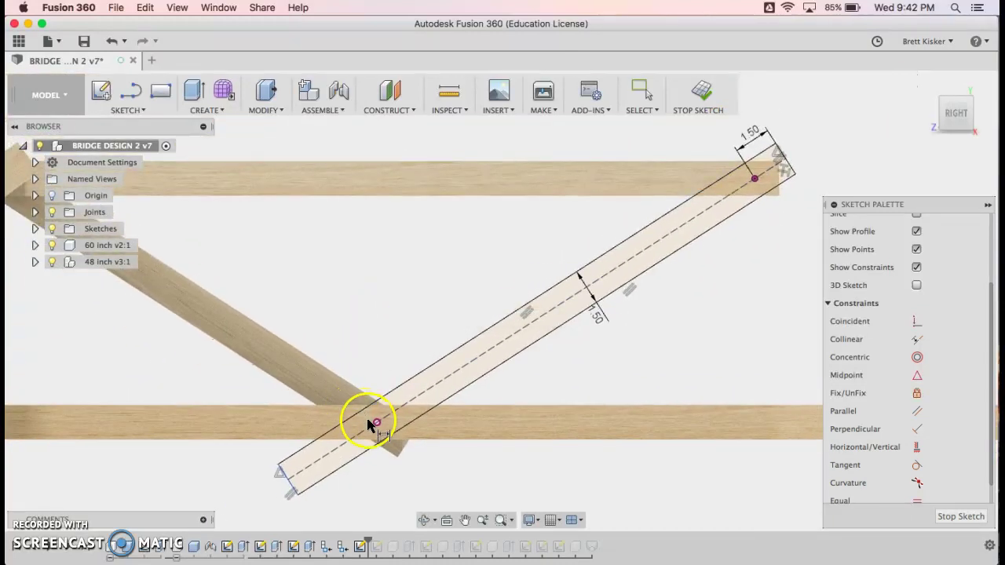
click(302, 453)
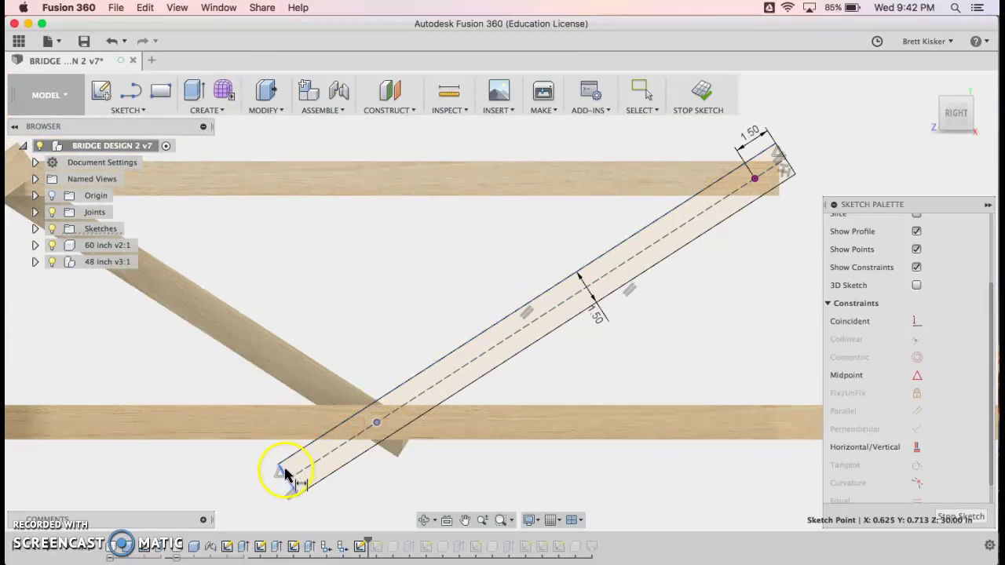
click(325, 476)
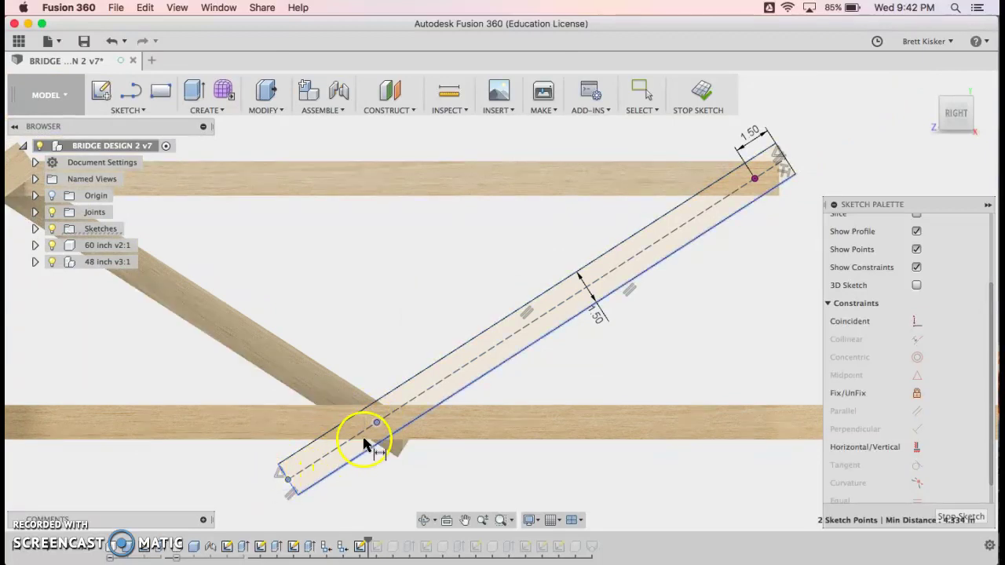
click(377, 422)
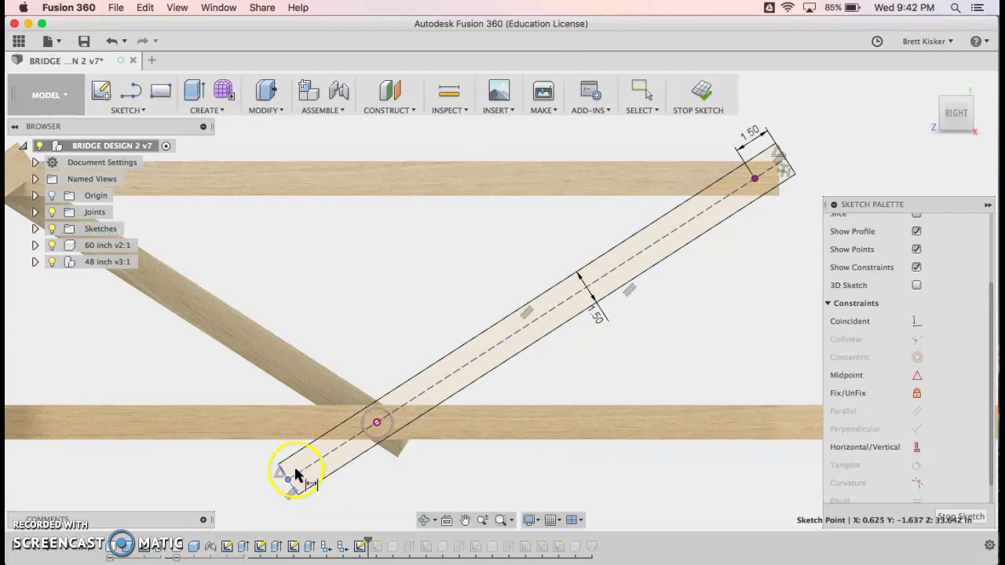
click(288, 478)
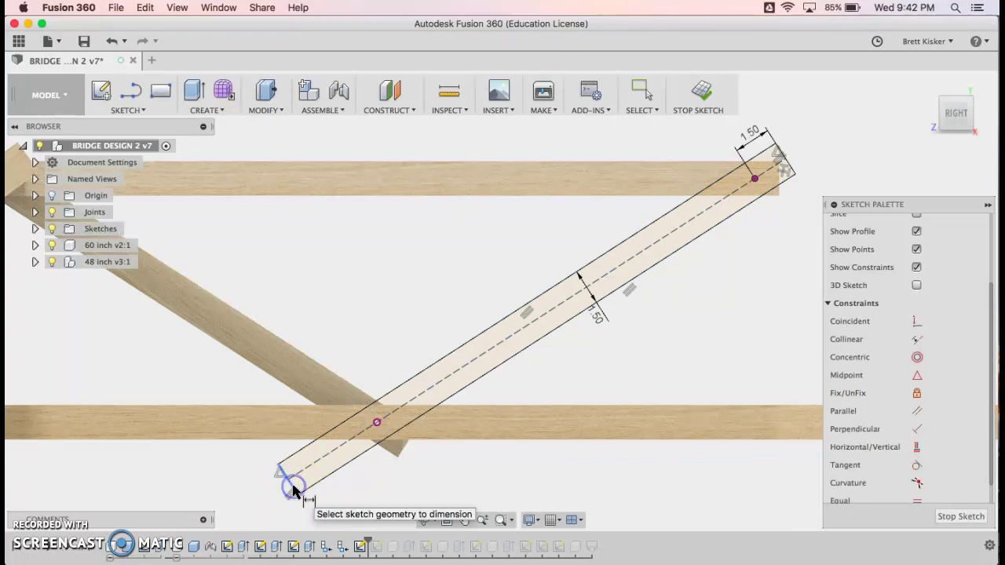
key(Escape)
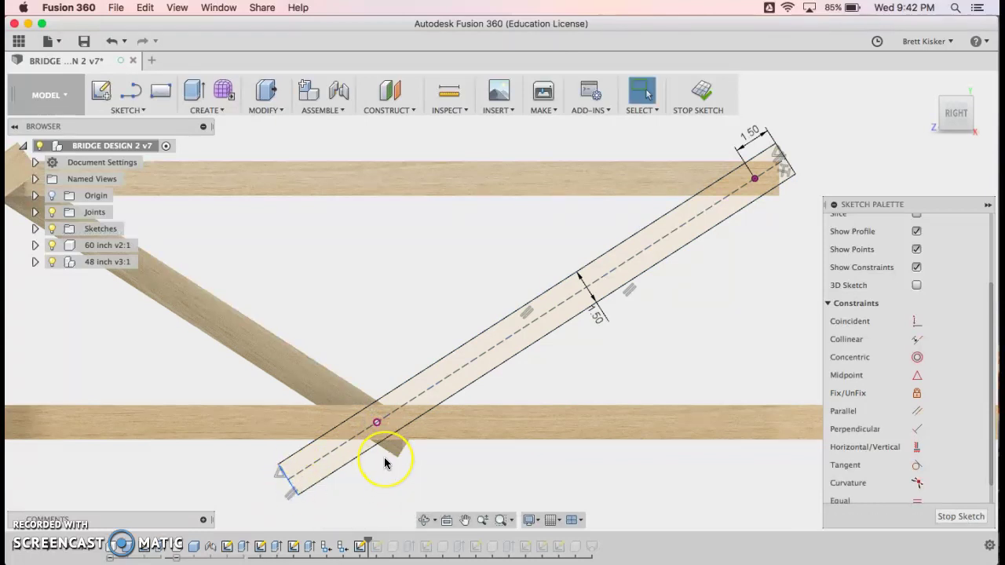
- Dimension the distance from the 60-inch board's projected hole centre to the outline's lower short side at 1.5 in and finish the sketch
key(d)
scroll(392, 442, up, 2)
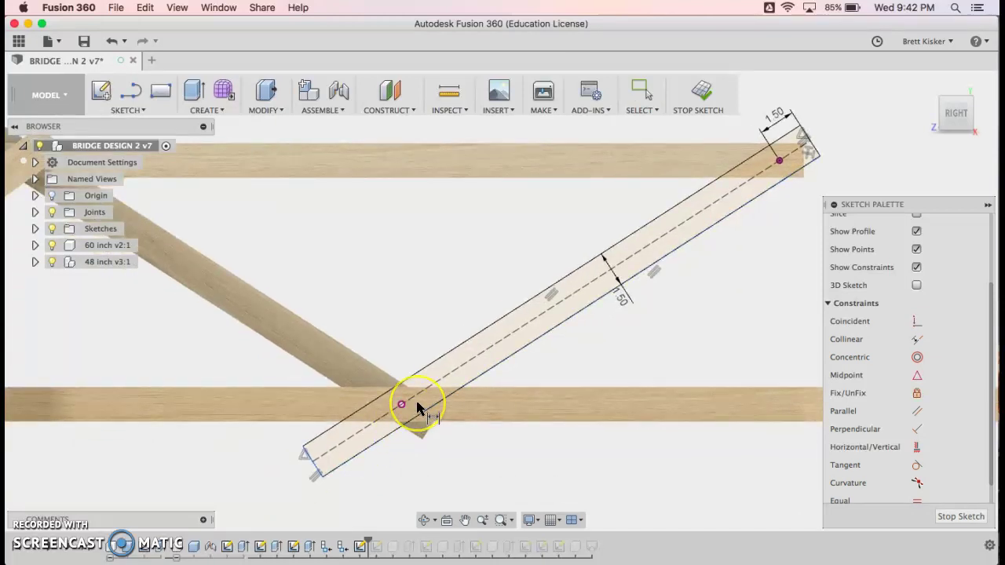
scroll(417, 407, up, 2)
scroll(416, 407, down, 5)
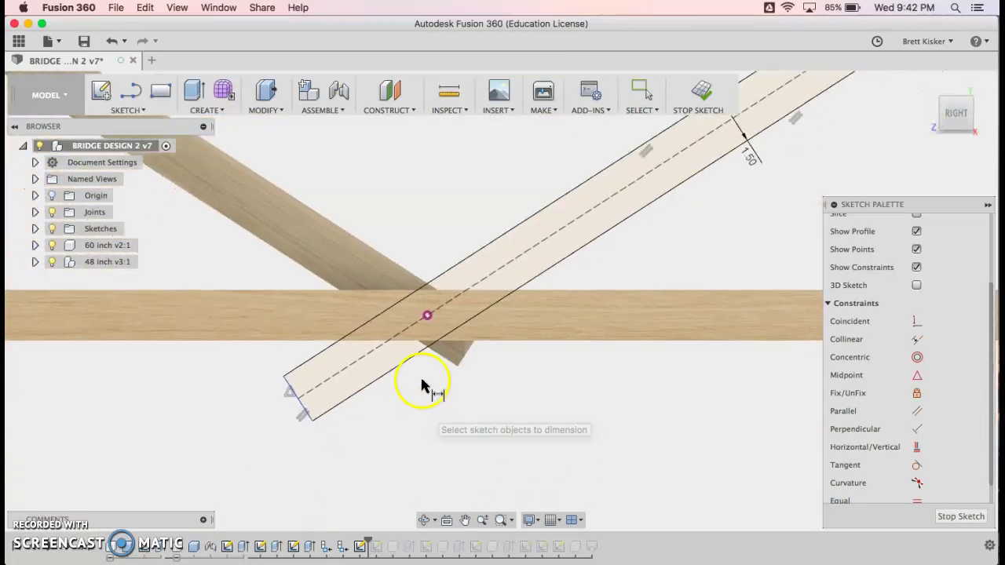
click(426, 316)
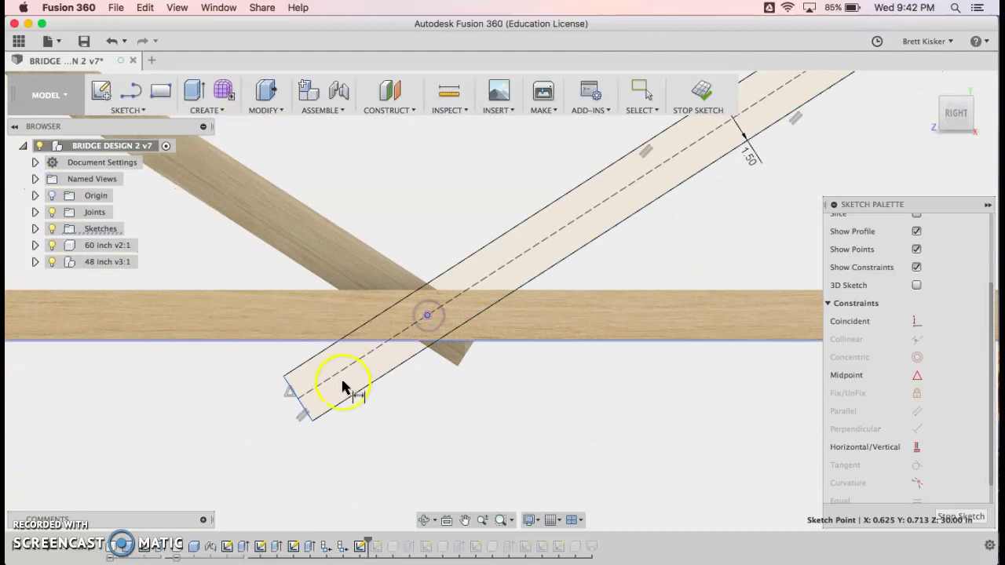
click(310, 409)
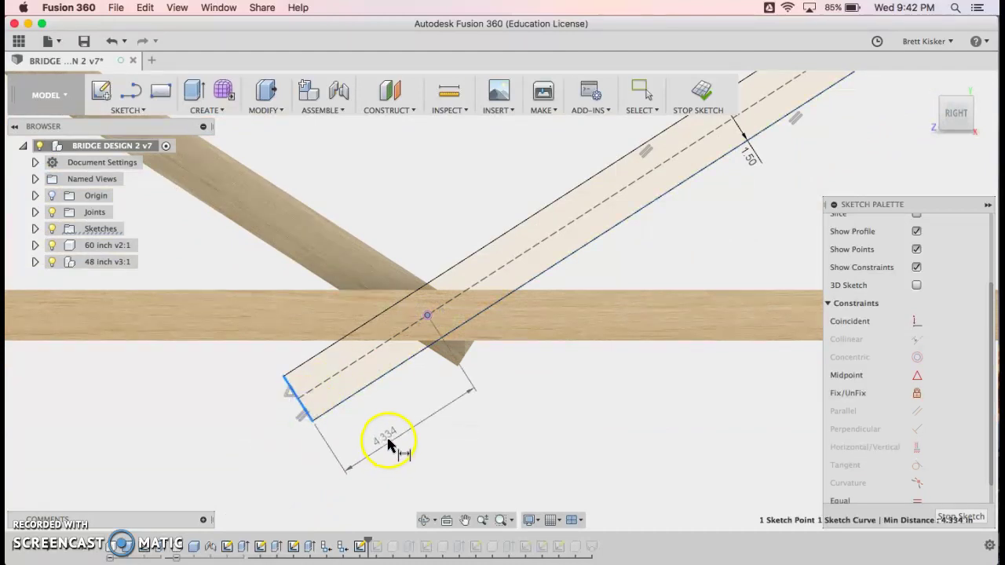
click(387, 432)
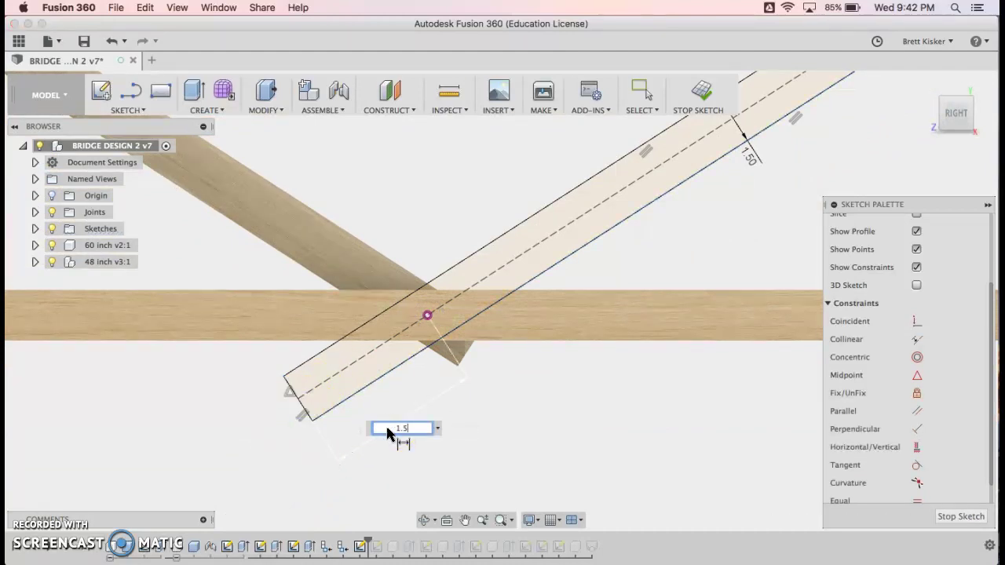
key(Return)
scroll(387, 433, down, 3)
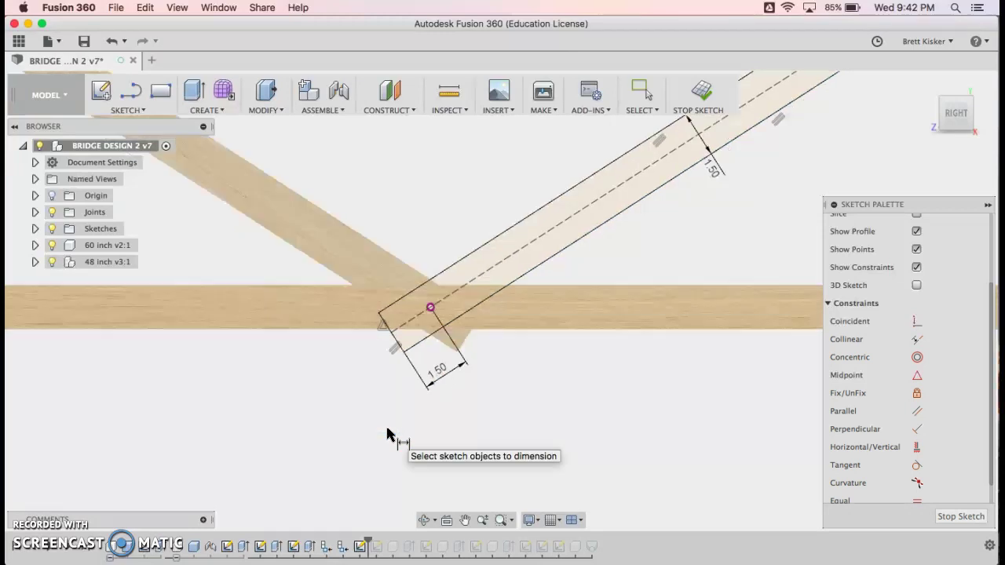
scroll(387, 434, down, 5)
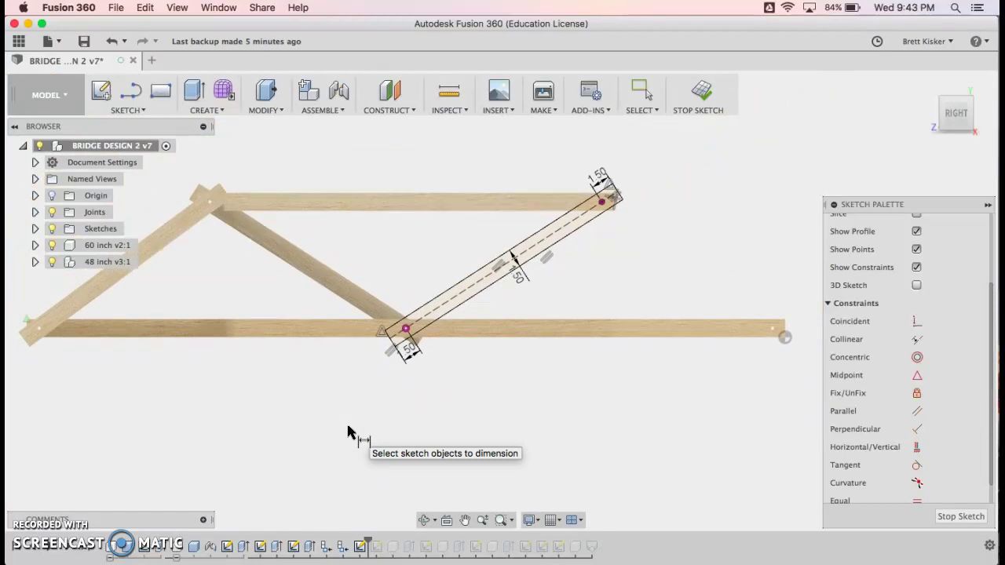
click(703, 88)
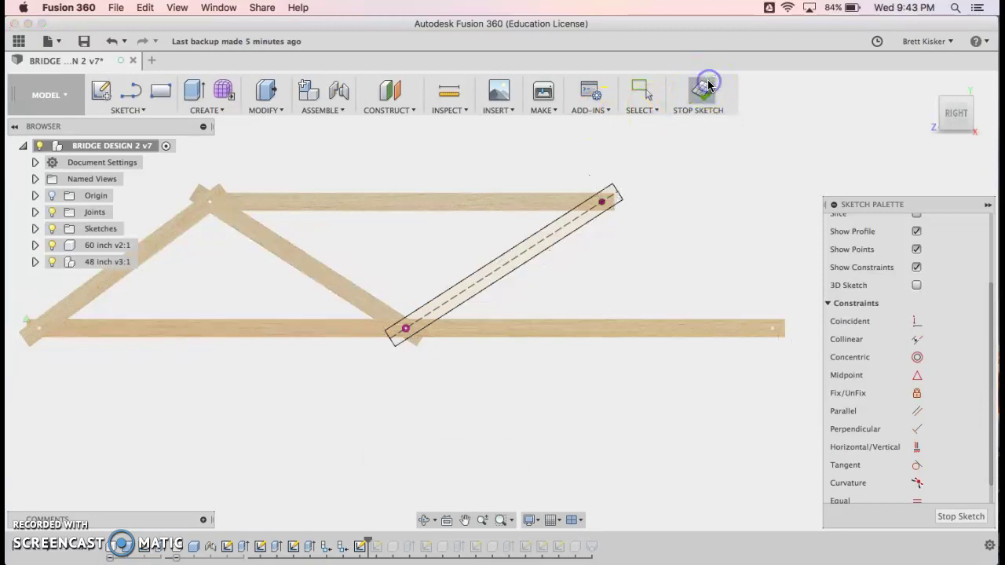
- Extrude all three profile regions of the diagonal outline 0.75 in outward as a new component
click(938, 99)
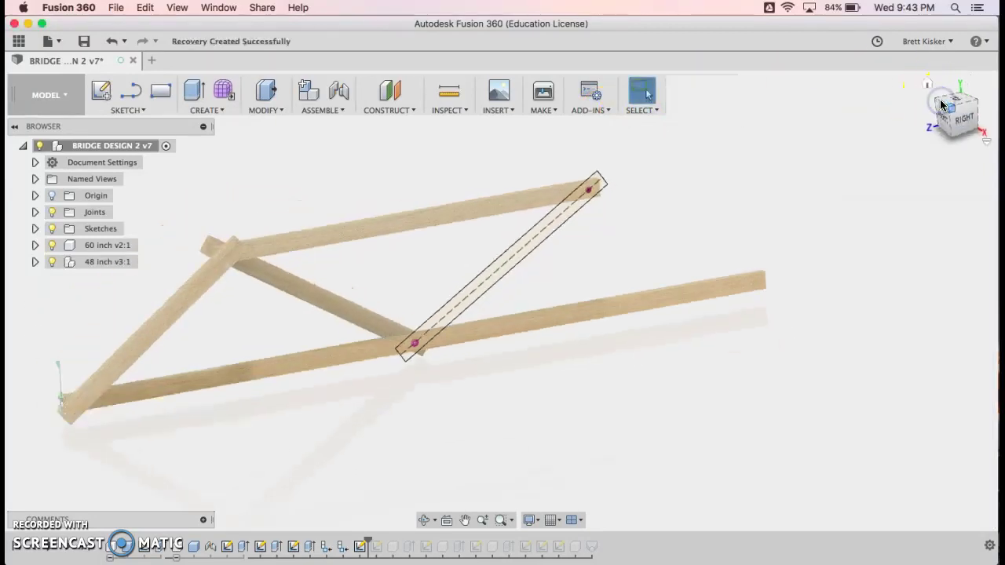
key(e)
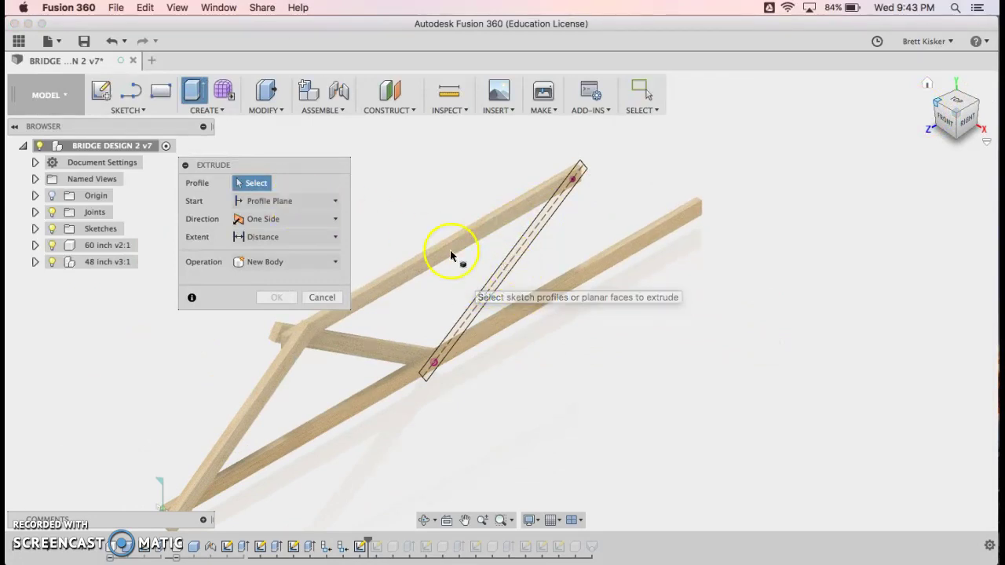
click(515, 258)
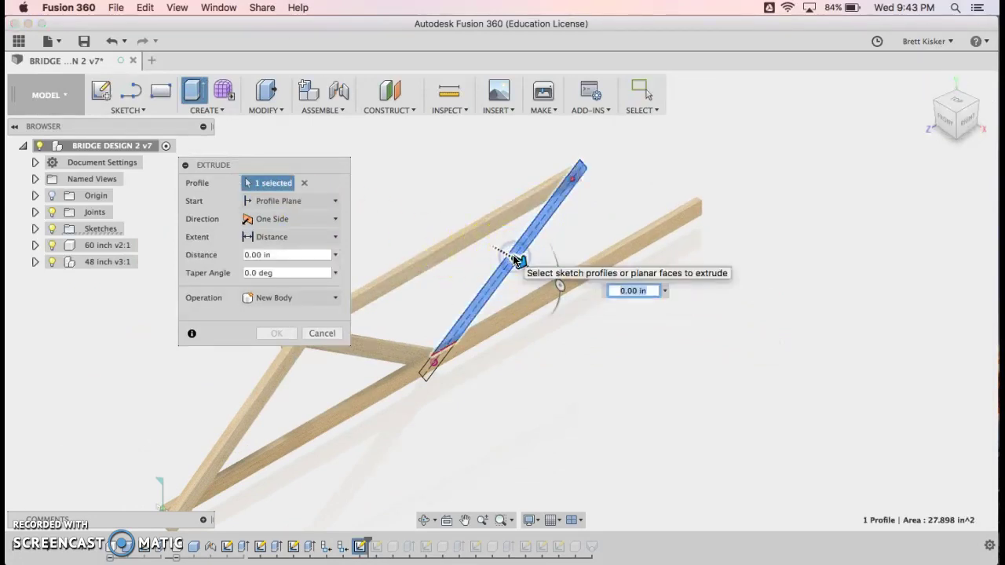
click(432, 369)
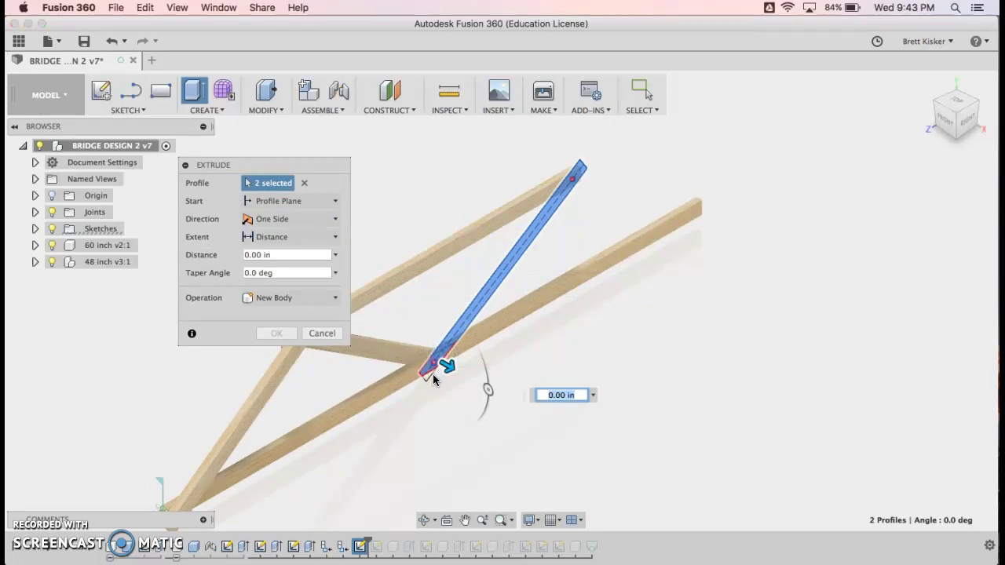
click(427, 374)
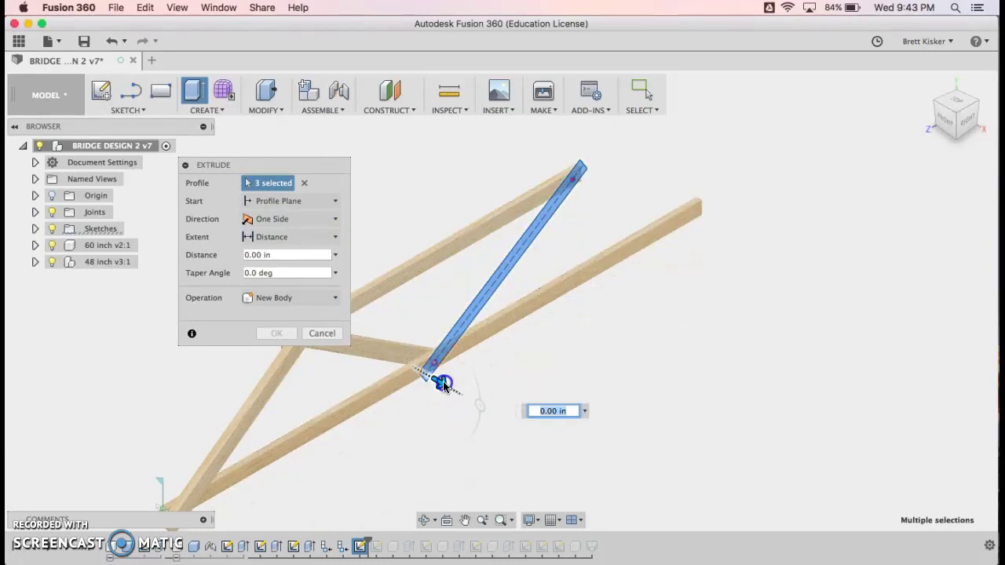
drag(442, 383, 462, 397)
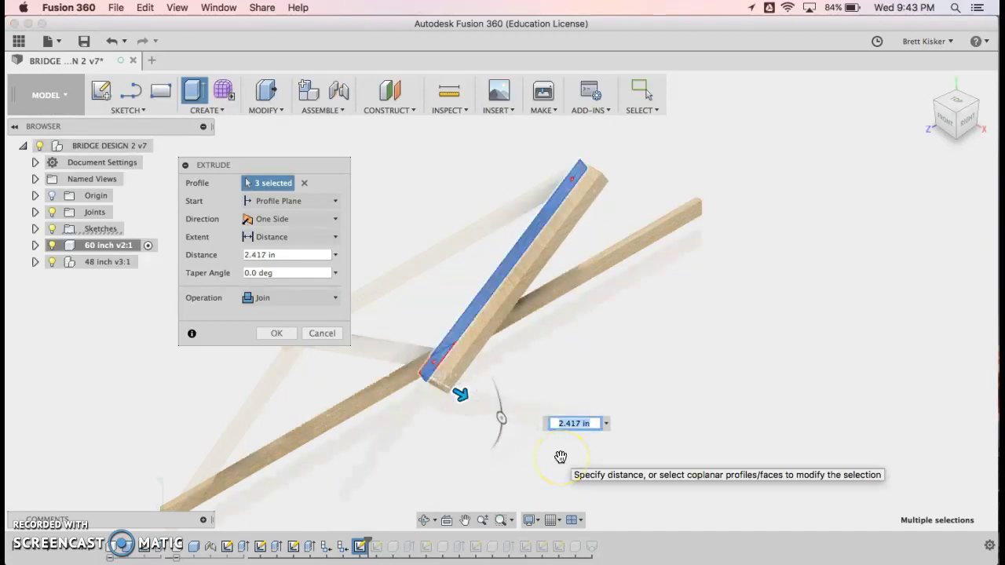
text(.75)
key(Return)
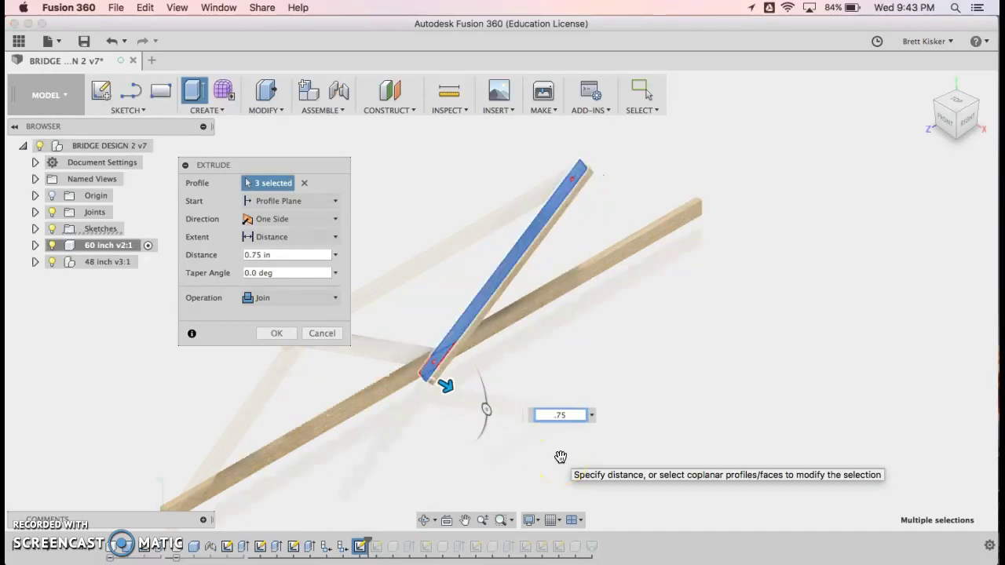
click(296, 298)
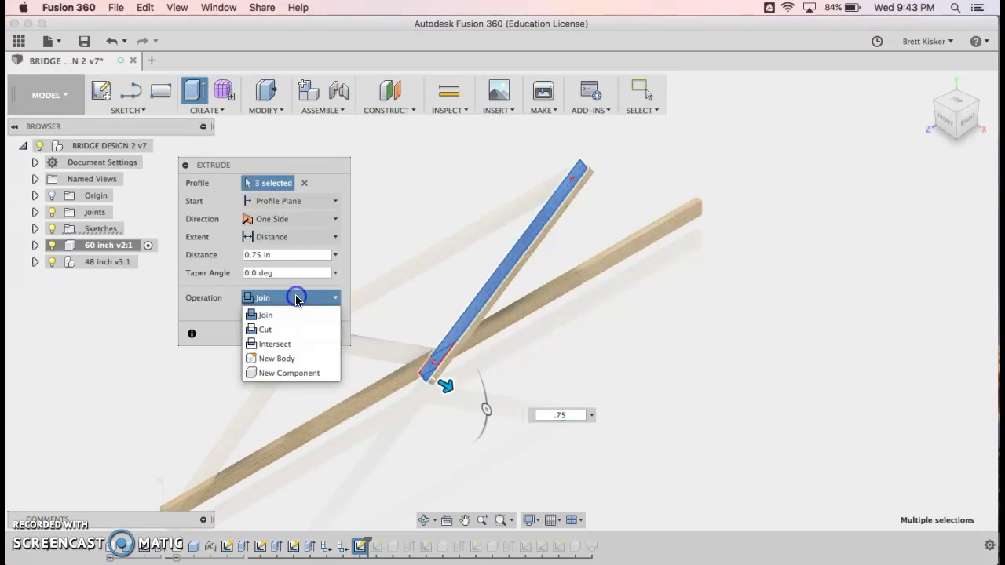
click(296, 373)
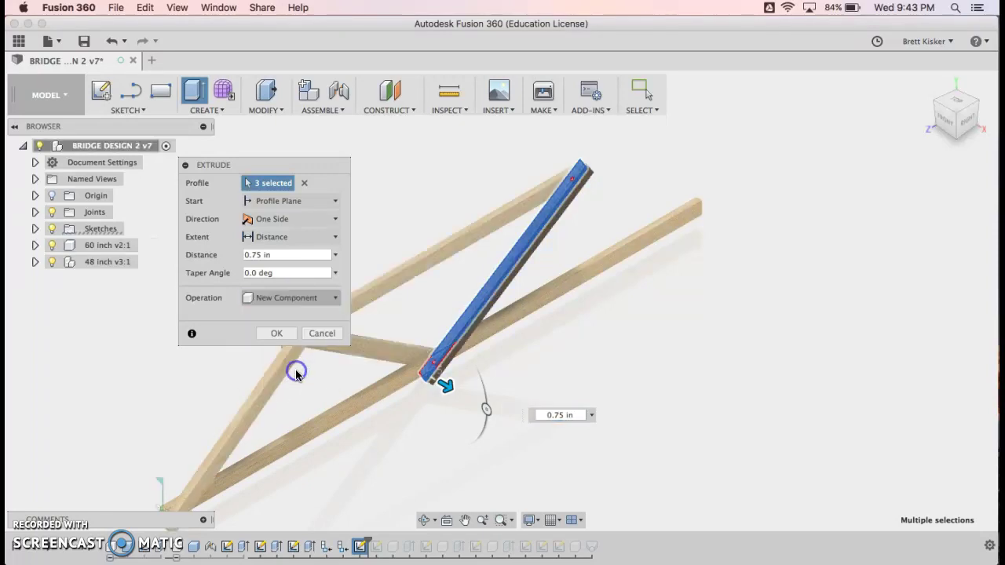
click(280, 335)
click(251, 345)
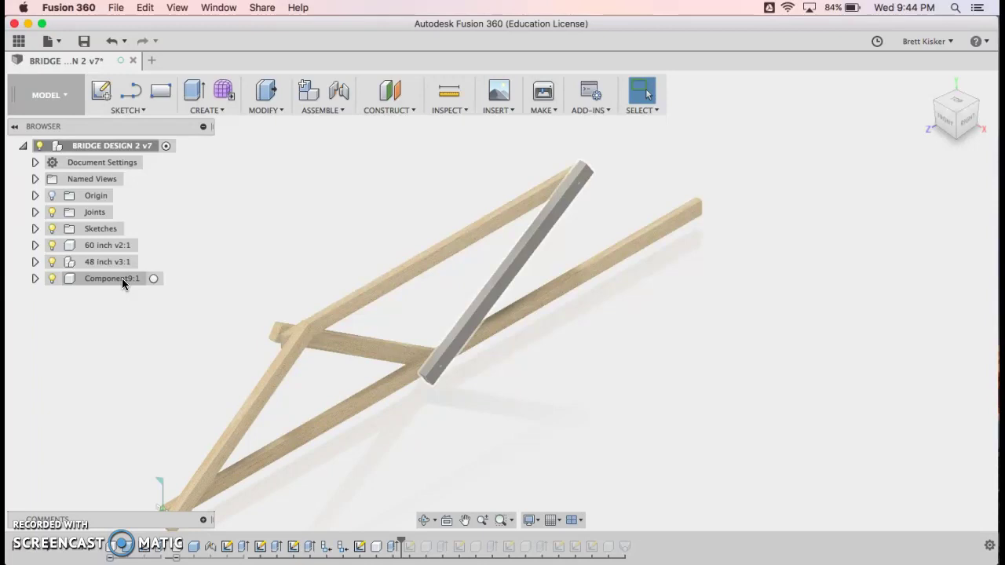
- Measure the length of the new diagonal member's long edge
click(182, 240)
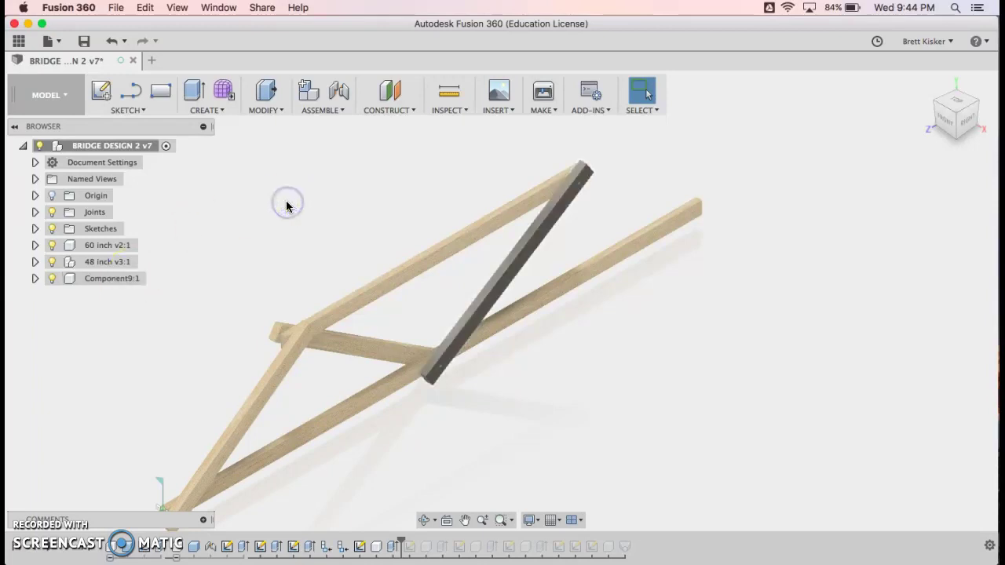
click(457, 96)
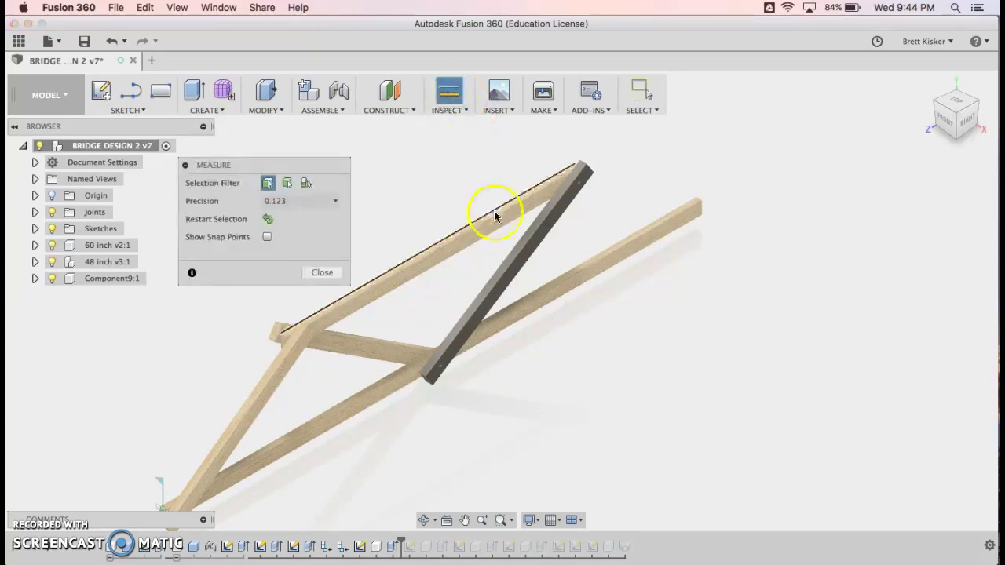
click(516, 255)
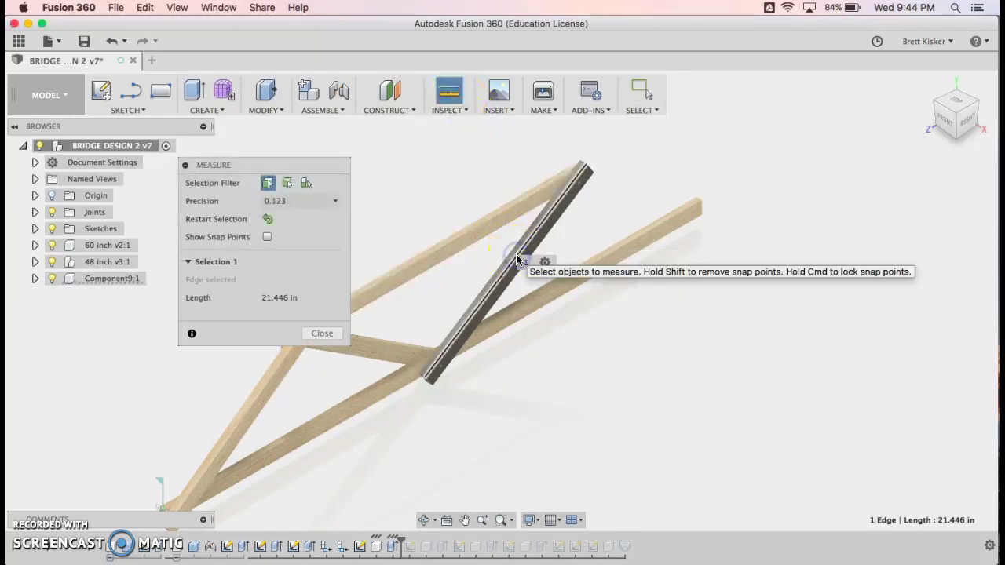
click(303, 297)
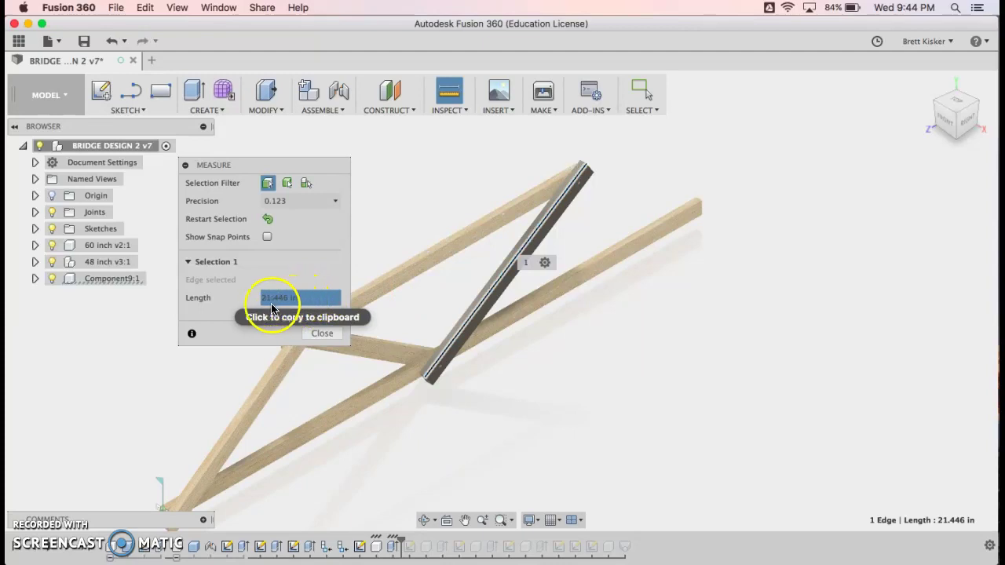